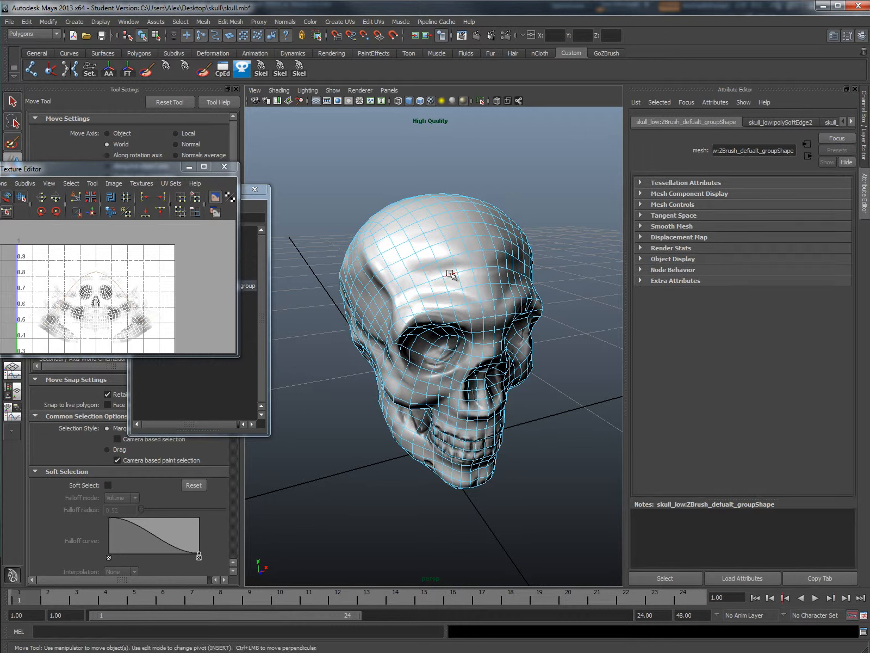
Step: Select alternating edge loops across the low-poly skull's cranium and delete them to thin out the mesh
double_click(438, 244, "shift")
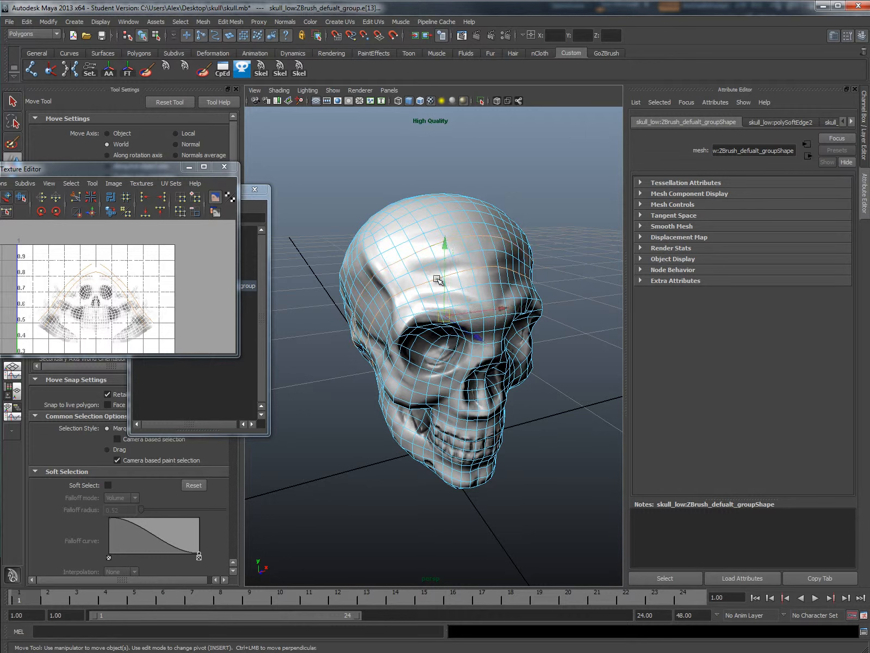
left_click_drag(398, 251, 444, 248, "alt")
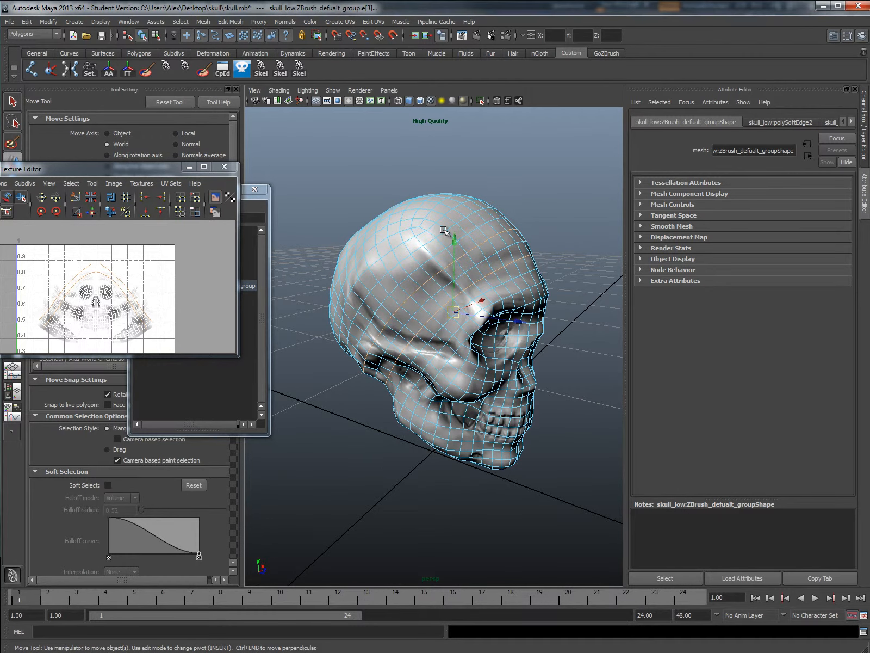
key("alt+Tab")
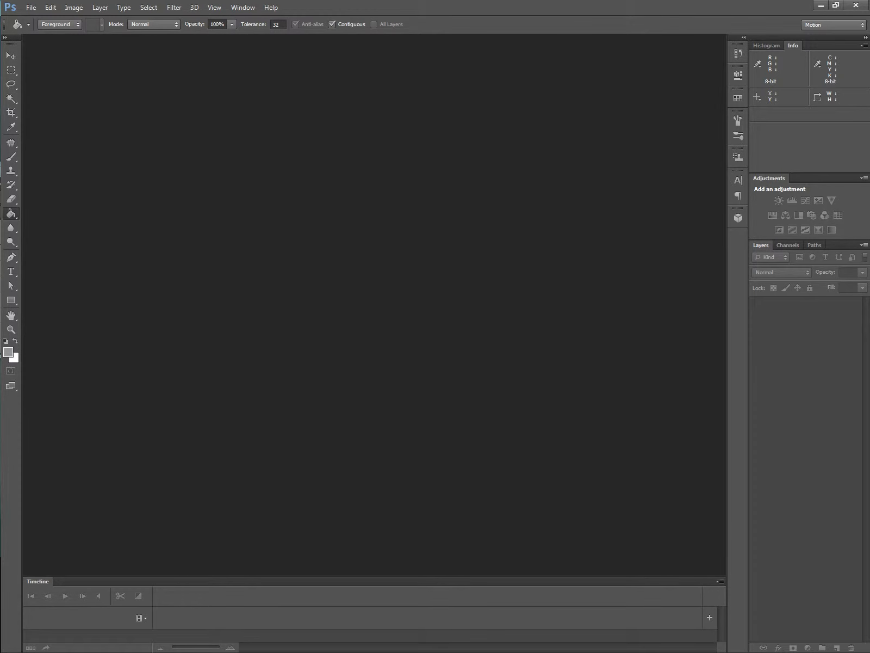
key("alt+Tab")
left_click_drag(409, 272, 441, 294, "alt")
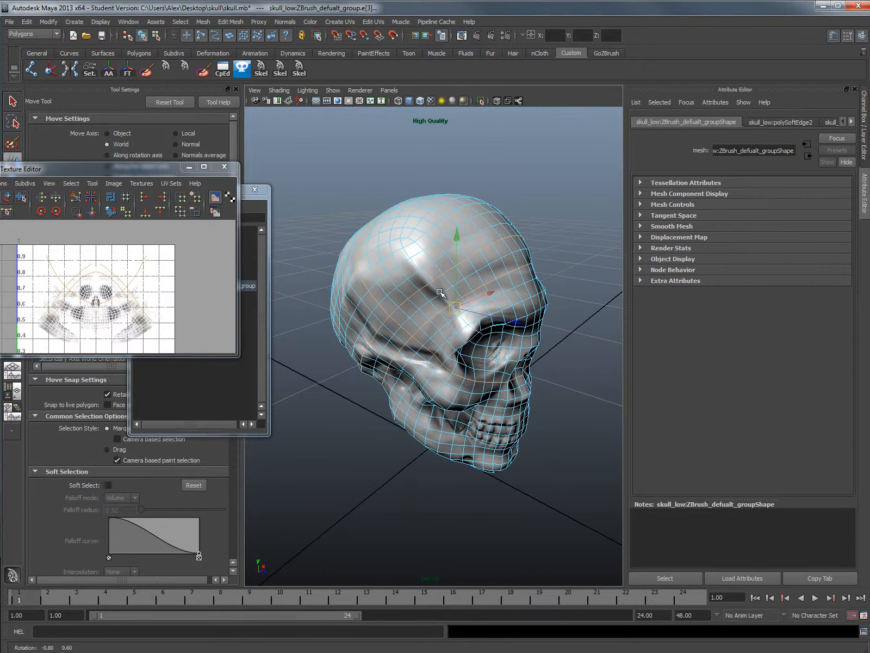
key("ctrl+z")
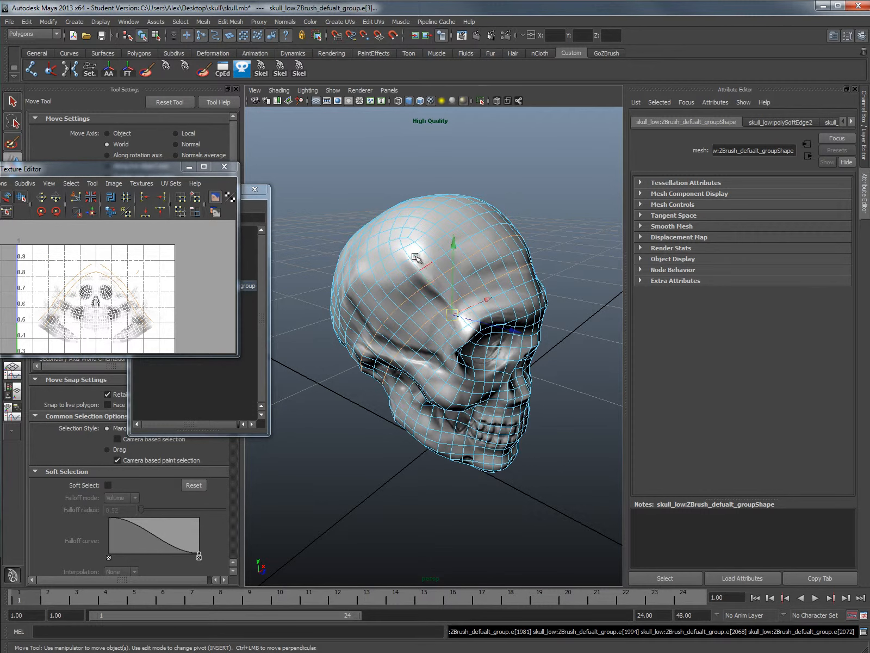
double_click(416, 254, "shift")
left_click_drag(390, 264, 442, 277, "alt")
scroll(439, 281, "up", 4)
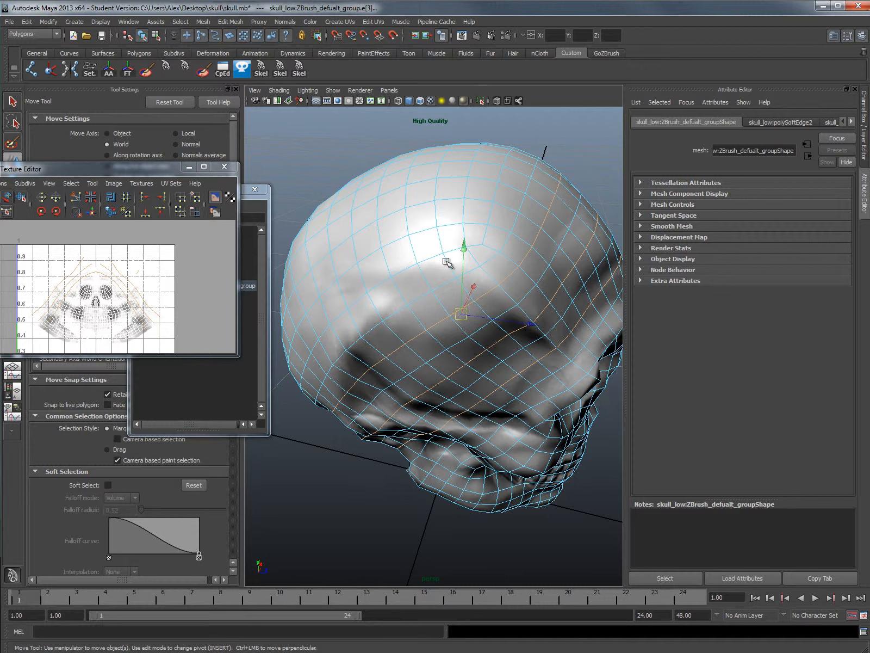
left_click_drag(435, 305, 414, 268, "alt")
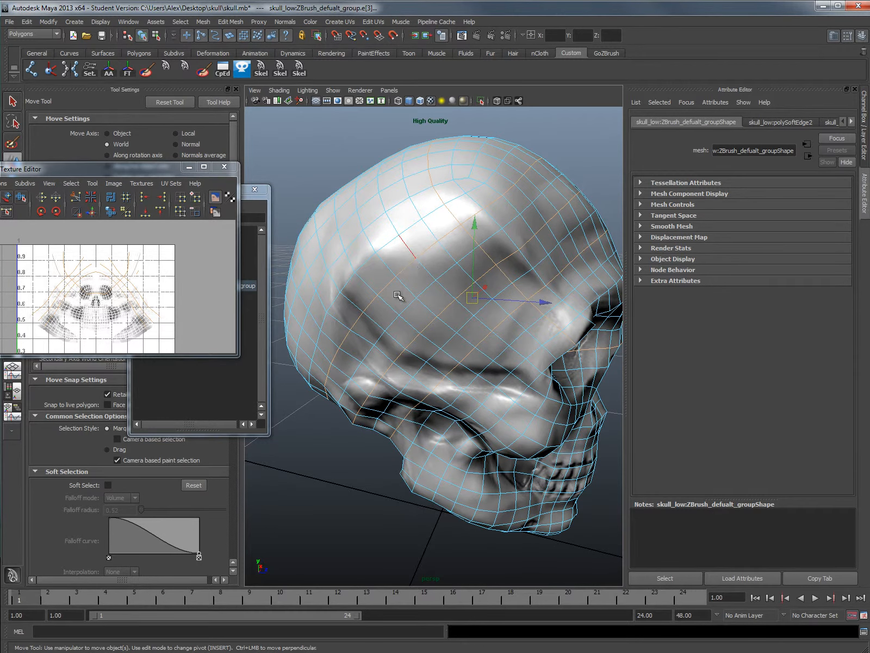
double_click(365, 284, "shift")
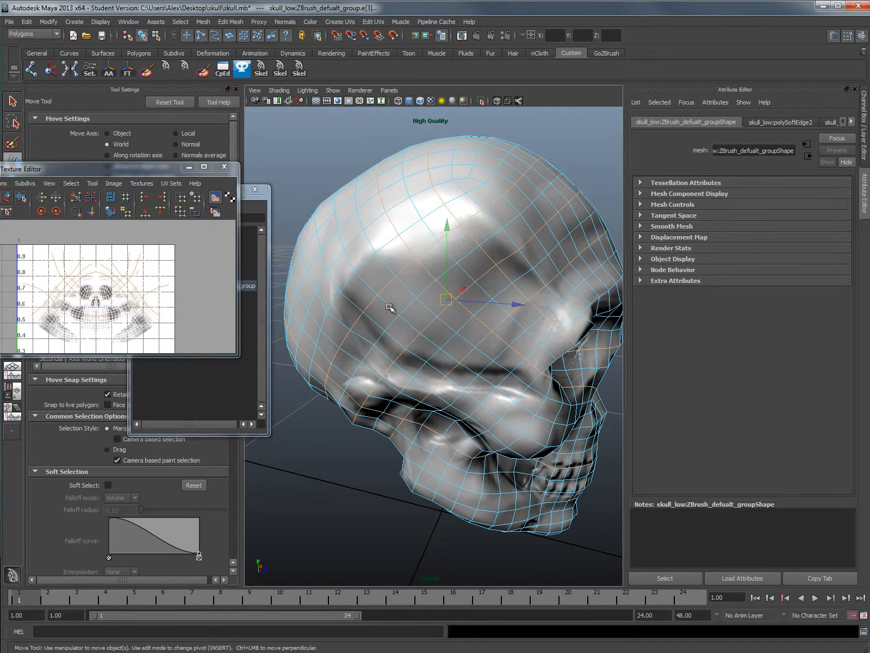
double_click(392, 308, "shift")
double_click(387, 305, "shift")
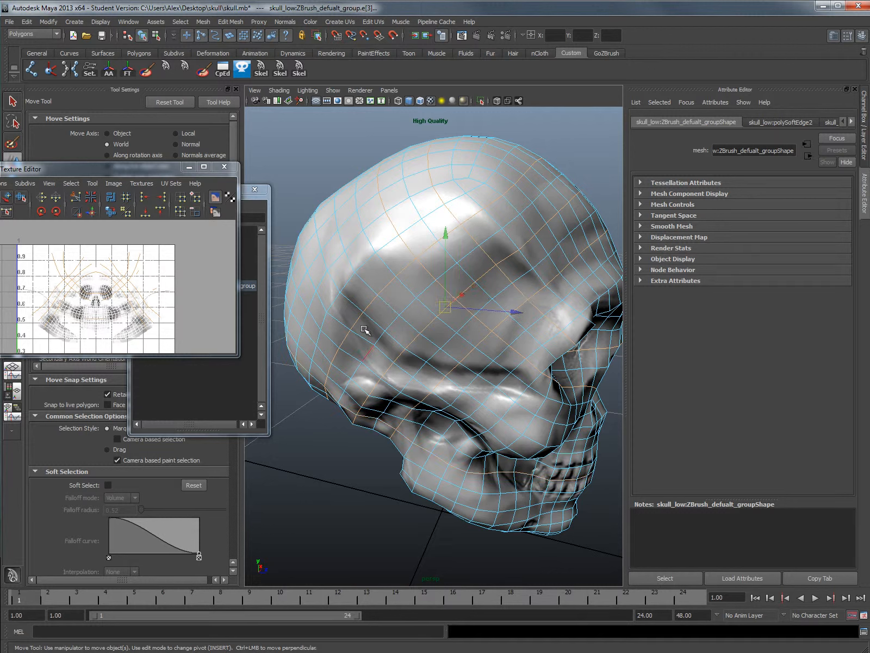
key("ctrl+z")
key("ctrl+z")
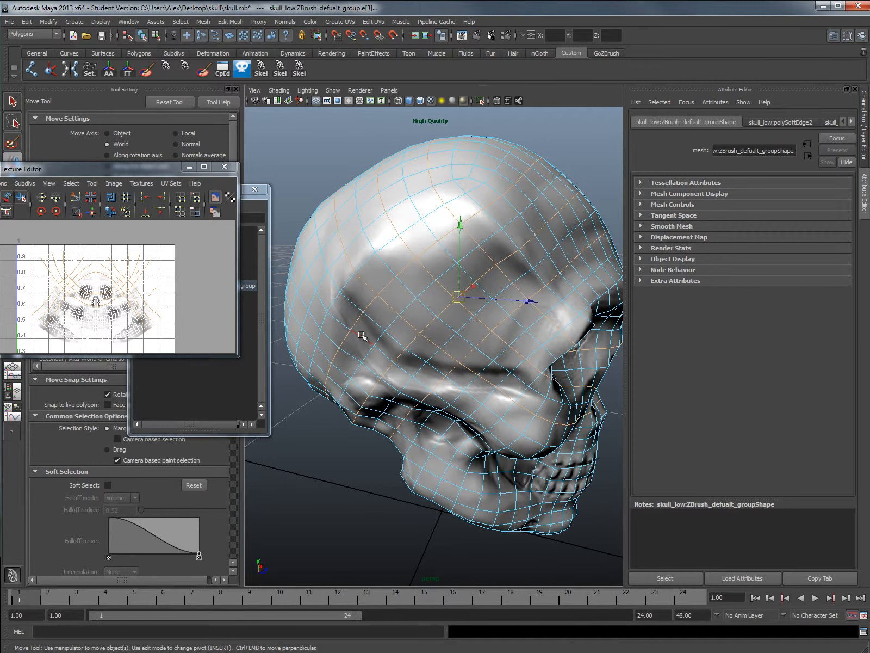
key("a")
left_click_drag(490, 330, 446, 341, "alt")
right_click_drag(446, 341, 393, 355, "shift")
left_click_drag(582, 326, 529, 336, "alt")
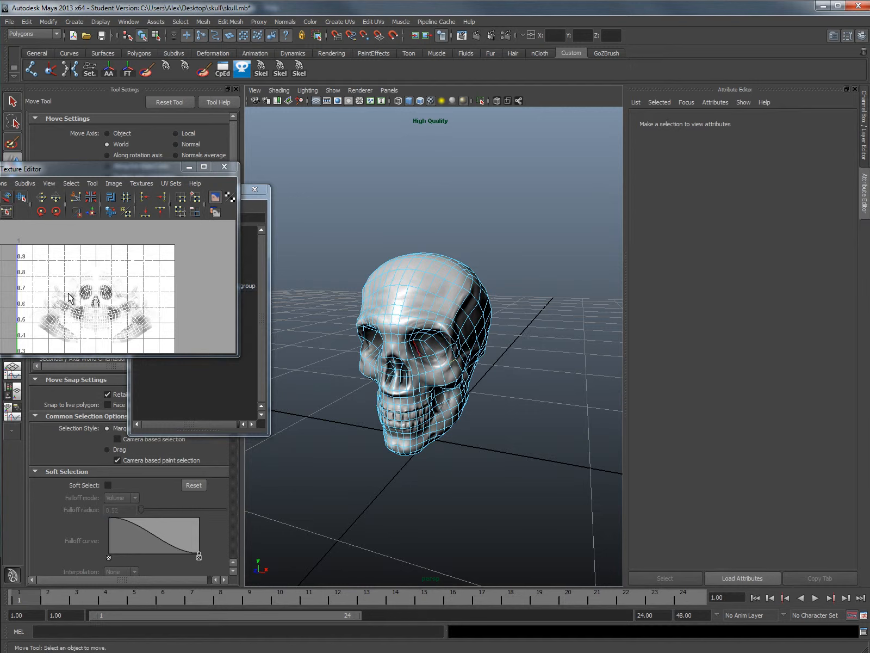
Step: Examine the remaining edge flow on the skull's face, eye sockets and side of the head
scroll(496, 290, "up", 6)
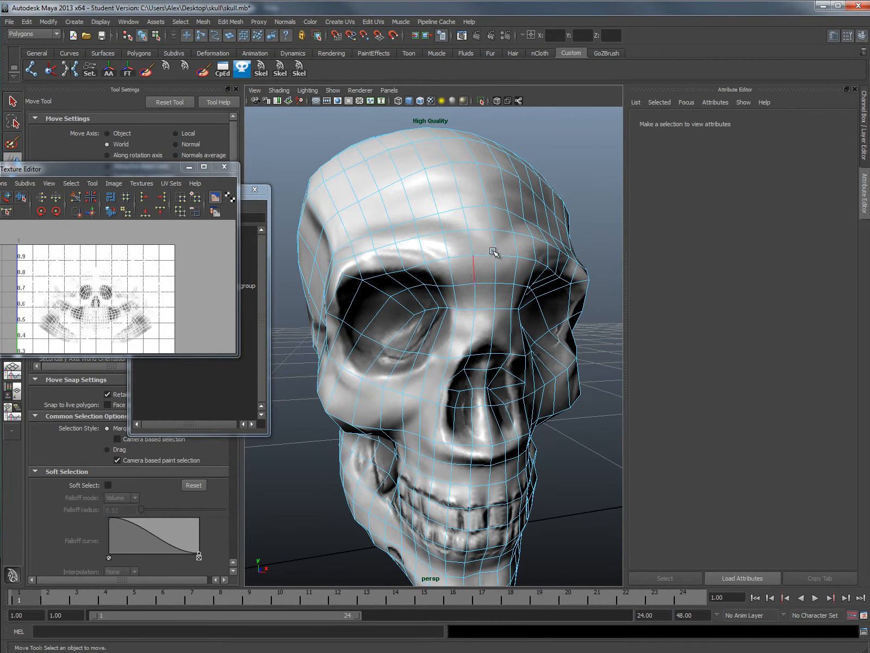
right_click_drag(472, 256, 513, 244)
key("a")
left_click_drag(476, 402, 466, 361, "alt")
left_click(466, 361)
key("f")
right_click_drag(463, 406, 466, 374)
scroll(471, 383, "up", 3)
left_click_drag(468, 402, 534, 393, "alt")
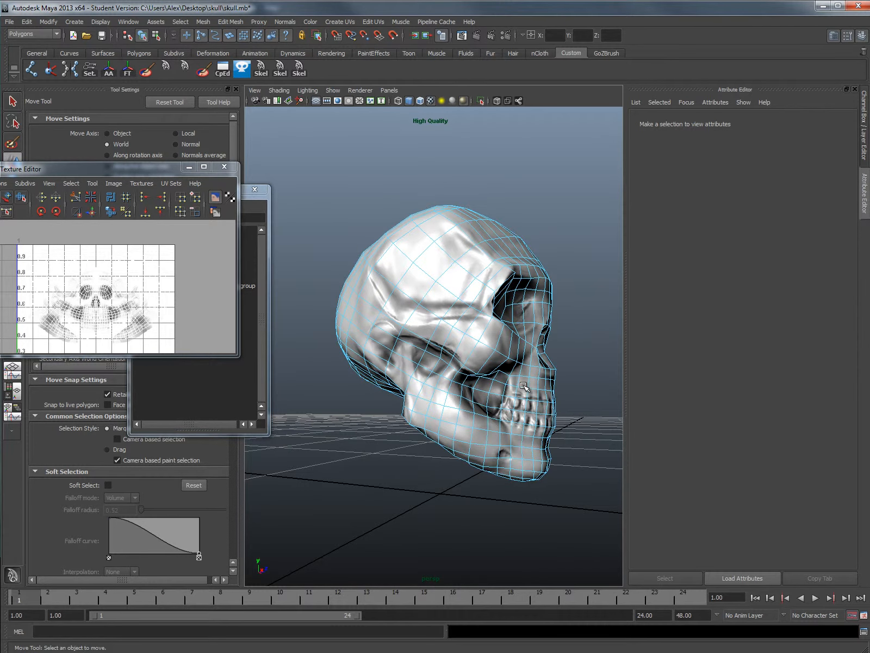
left_click_drag(523, 386, 511, 388, "alt")
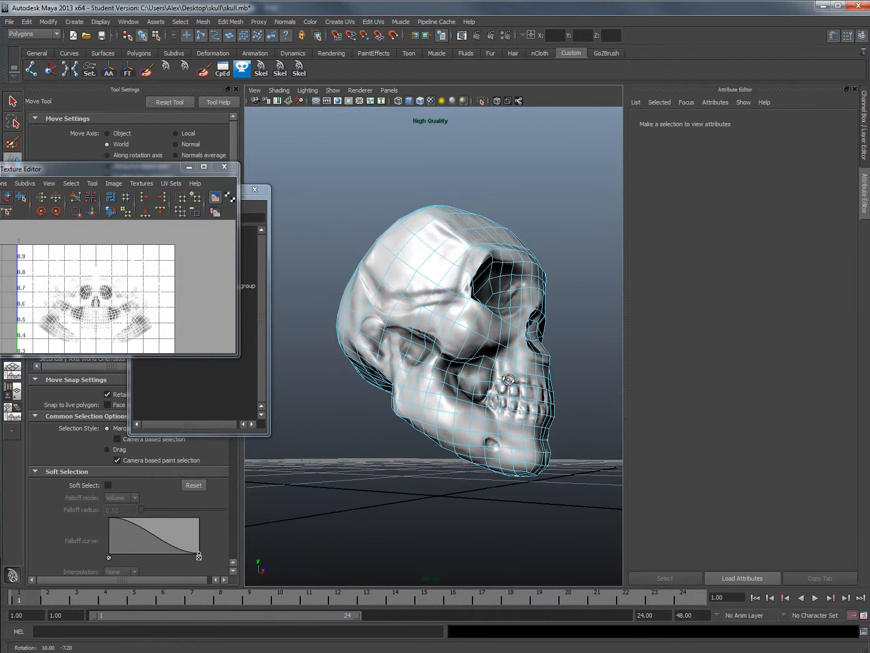
Step: Try to delete edge loops running along the lower jaw
double_click(504, 436)
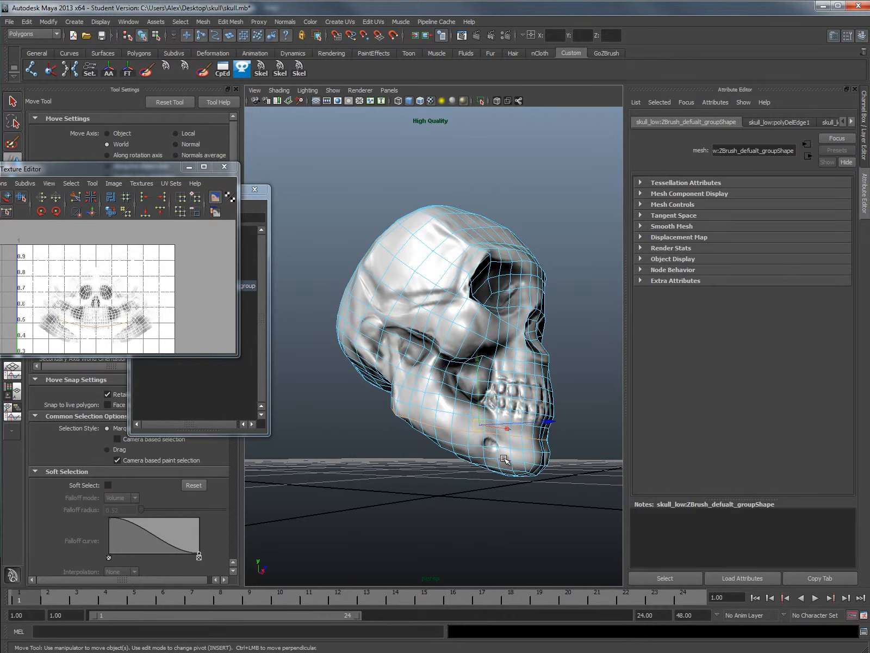
right_click_drag(503, 461, 465, 472, "shift")
left_click_drag(544, 380, 484, 391, "alt")
left_click(484, 391)
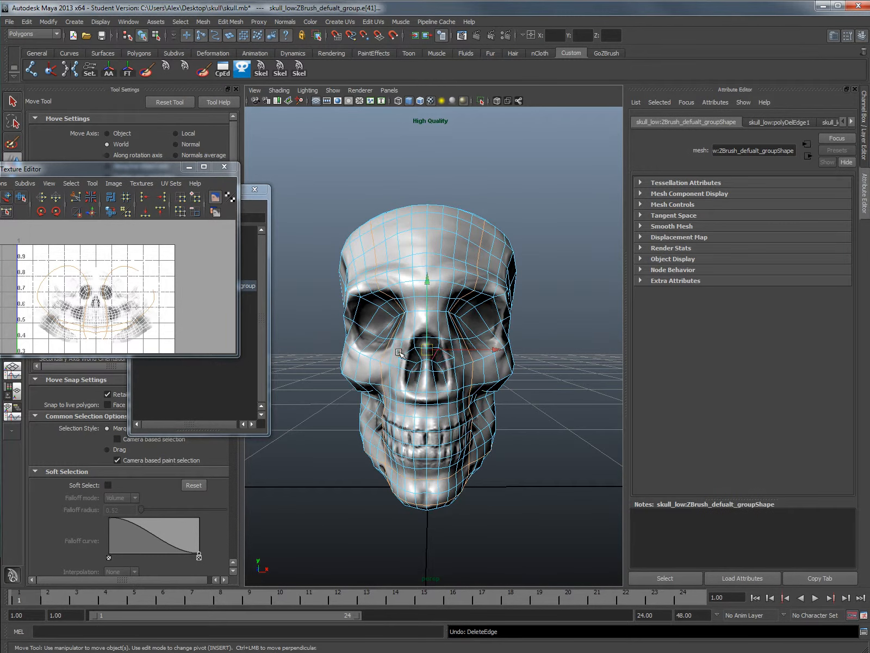
Step: Switch the skull to vertex editing and select a vertex on the upper rim of an eye socket
right_click_drag(403, 357, 519, 294)
left_click_drag(518, 294, 466, 362, "alt")
scroll(466, 362, "up", 3)
scroll(457, 305, "up", 3)
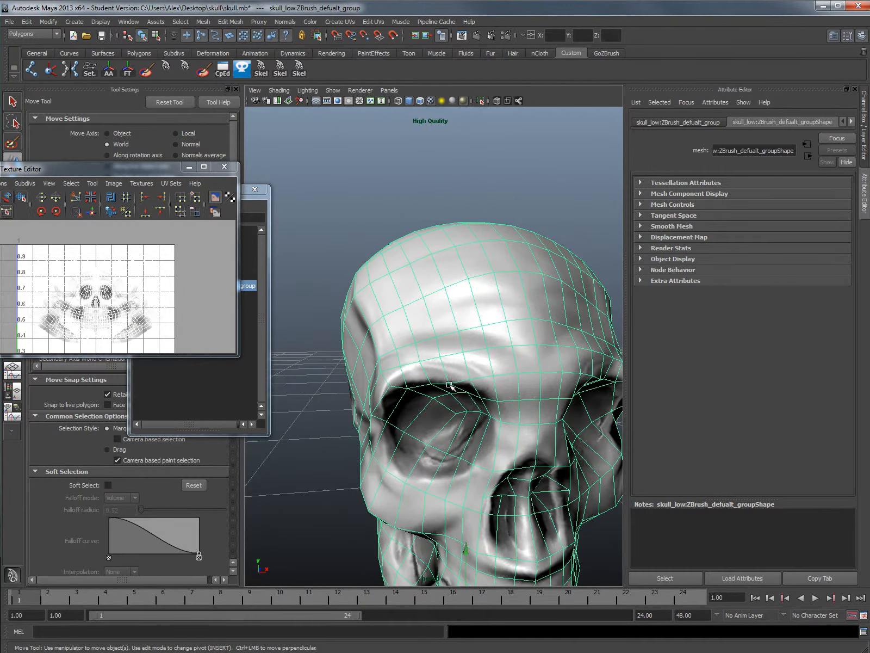
right_click_drag(468, 388, 417, 386)
left_click_drag(436, 394, 381, 374, "alt")
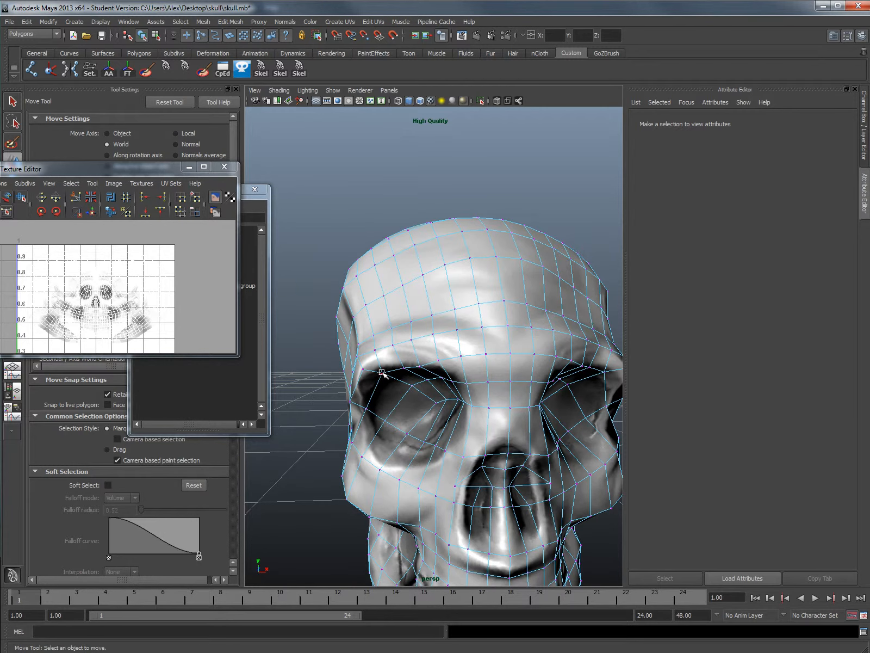
left_click(382, 372)
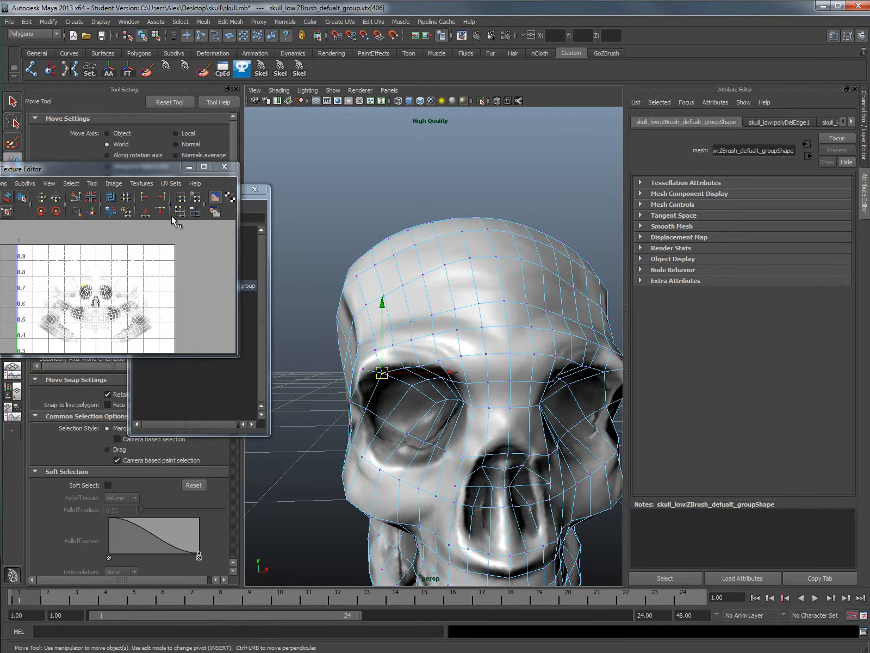
Step: Put away the UV Texture Editor and Outliner windows and enable Reflection for the Move tool
left_click(188, 168)
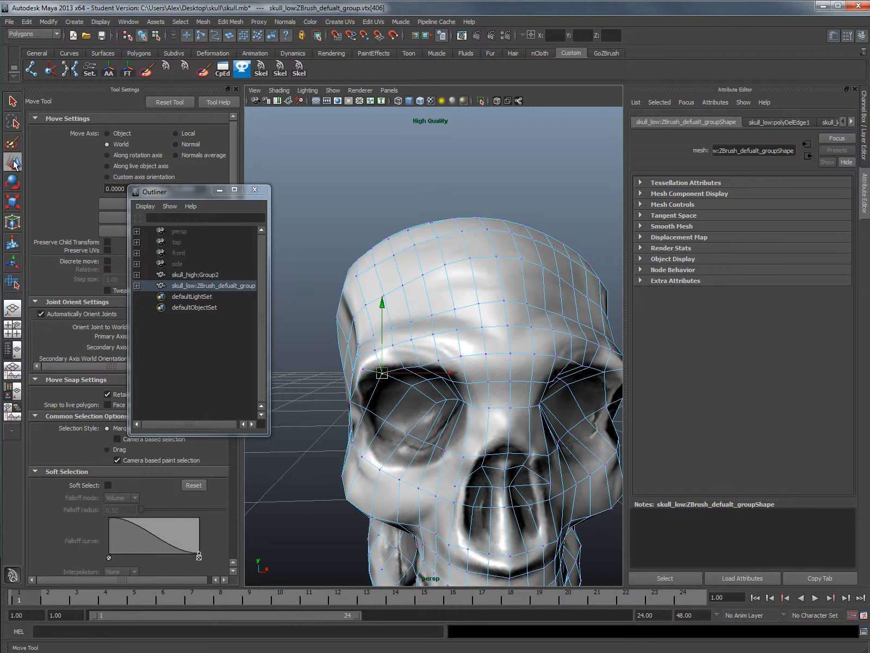
left_click_drag(185, 191, 353, 107)
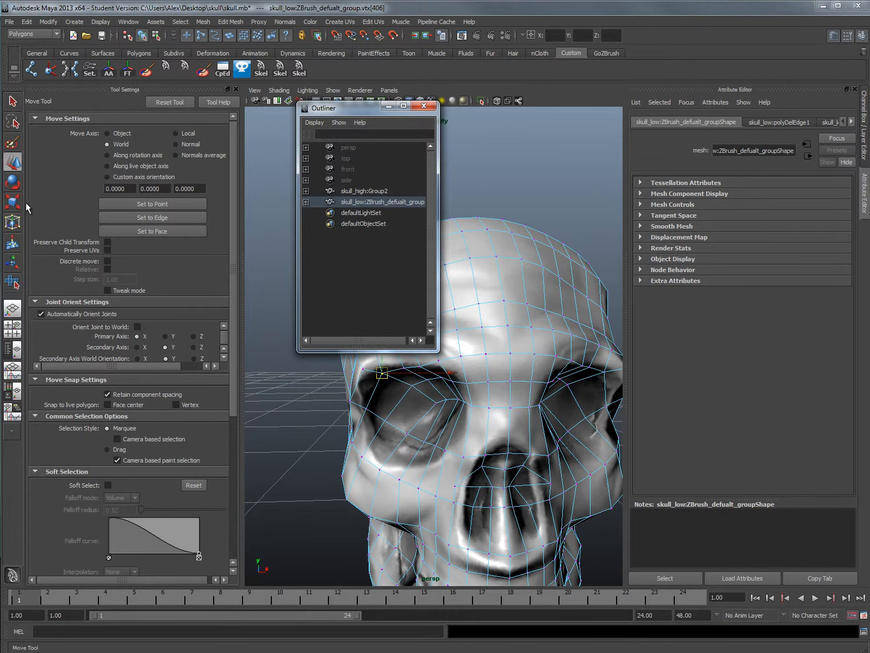
left_click(424, 106)
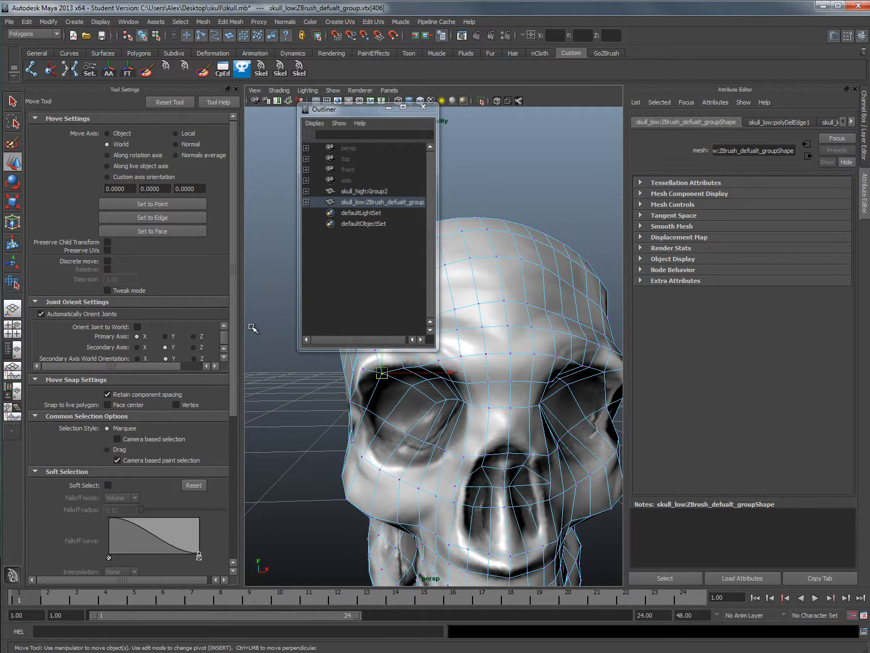
left_click_drag(233, 301, 243, 426)
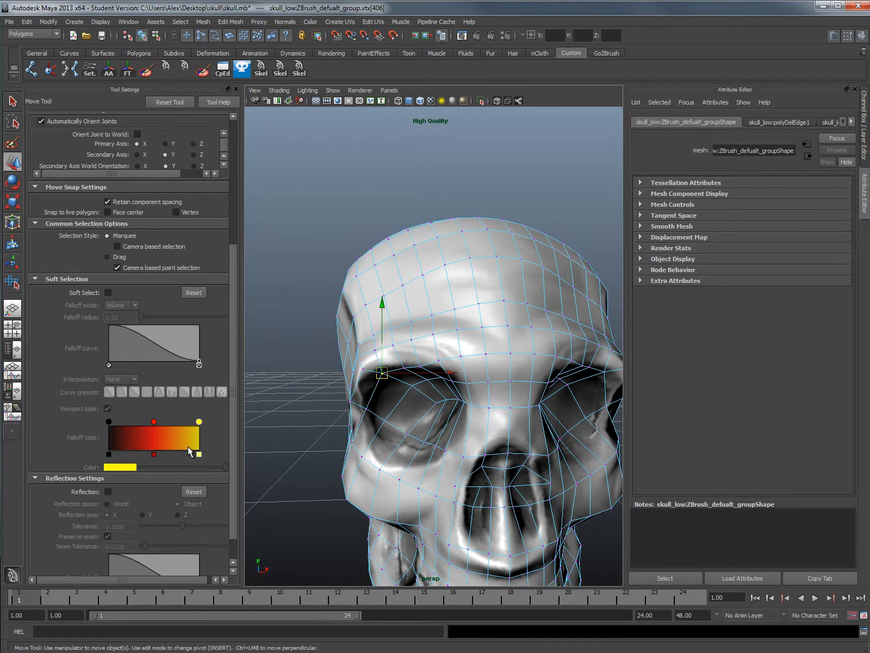
left_click(108, 492)
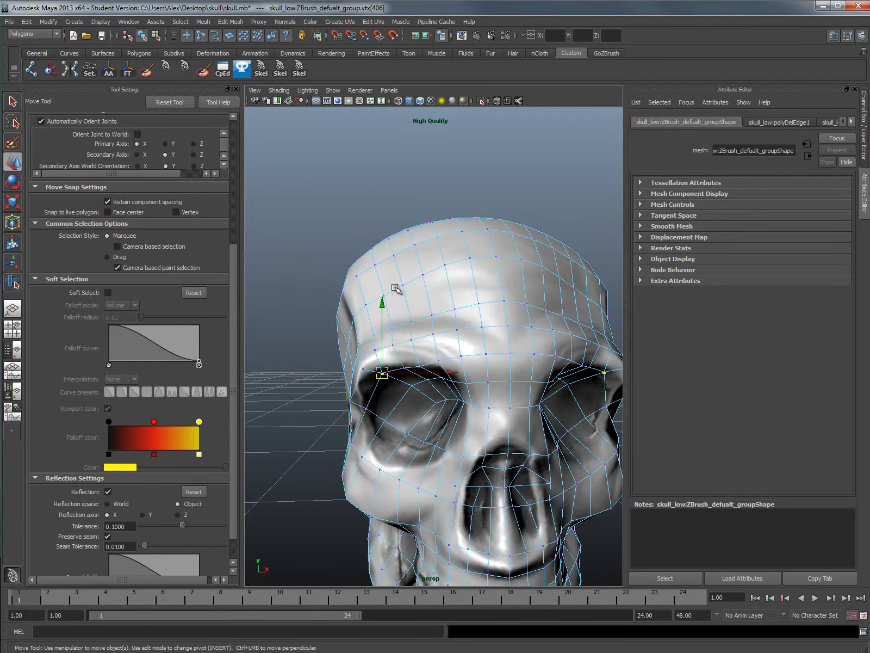
Step: Undo a trial move of the eye-socket vertex and turn on Preserve UVs for the Move tool
left_click_drag(382, 307, 382, 303)
key("ctrl+z")
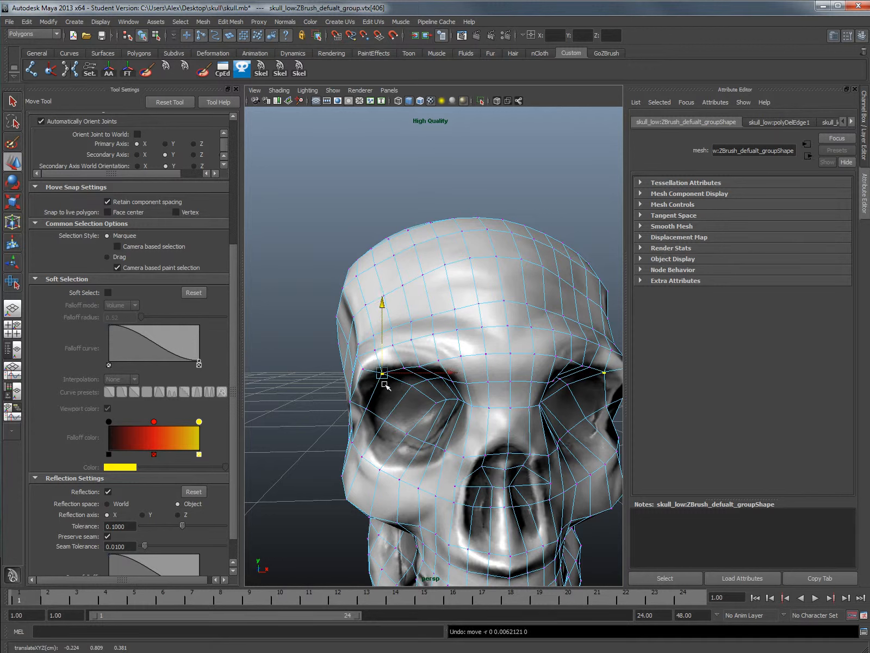
scroll(41, 300, "up", 4)
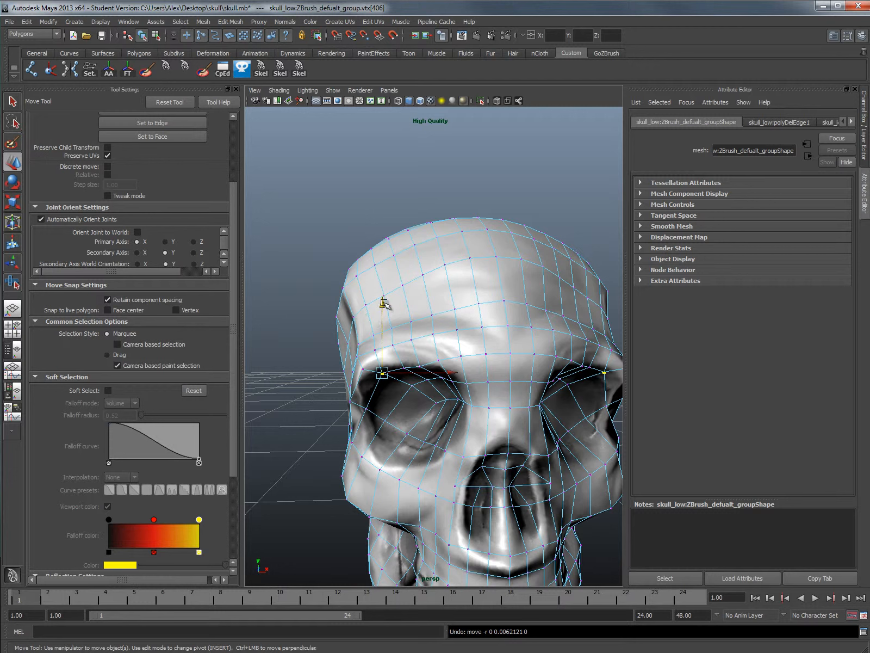
Step: Raise three neighbouring vertices along the eye socket's upper rim, with the opposite socket mirrored
left_click_drag(387, 305, 385, 295)
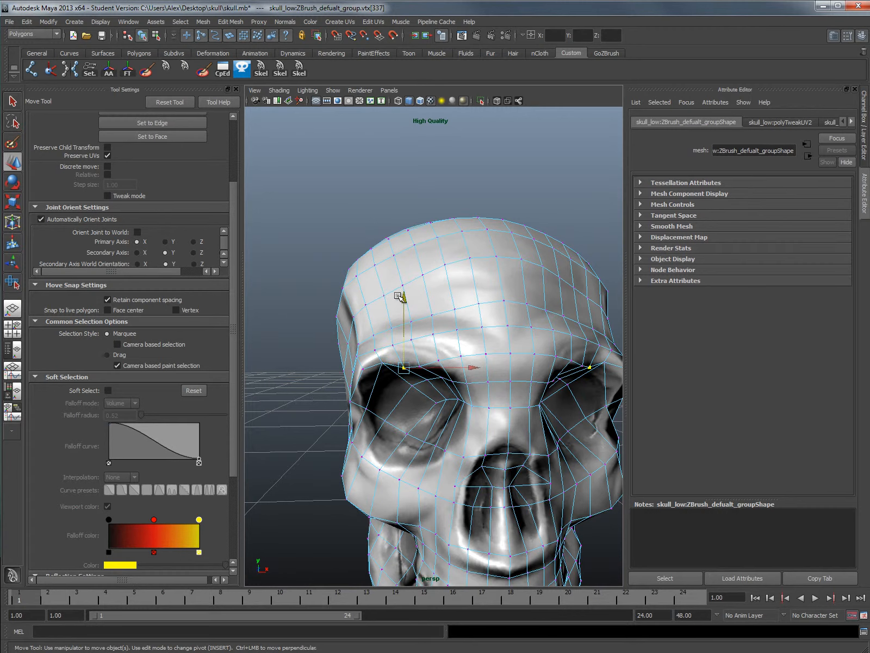
left_click(403, 361)
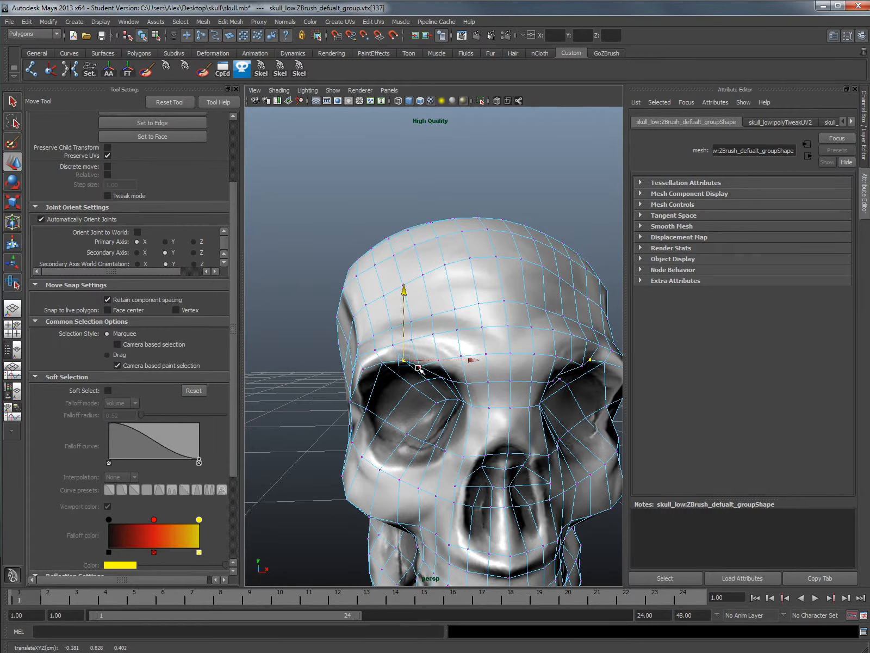
left_click(420, 365)
left_click(428, 324)
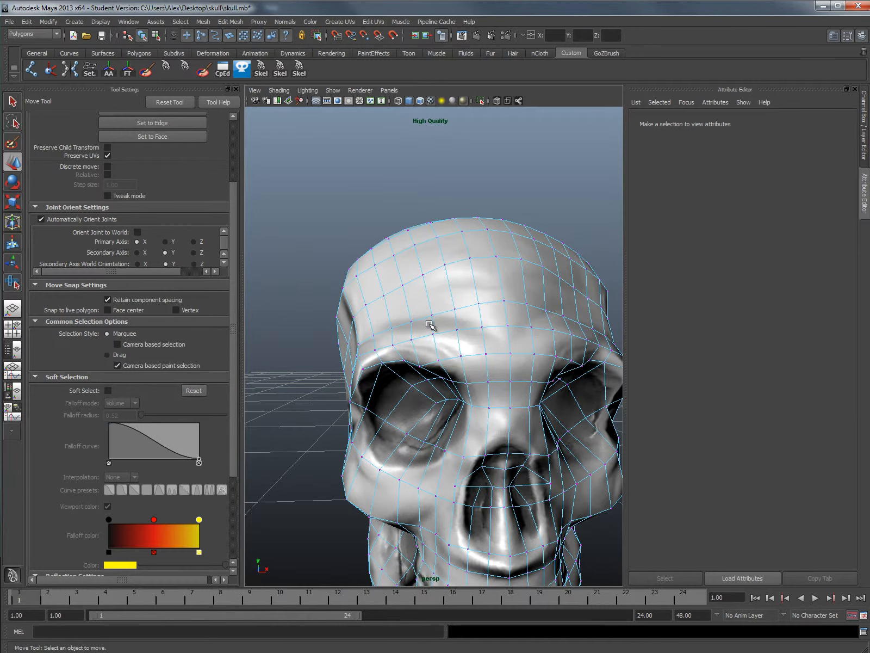
left_click(419, 366)
left_click_drag(420, 303, 419, 296)
Step: Adjust the mirrored vertices at the outer brow corner and outer side of the eye socket
left_click(361, 372)
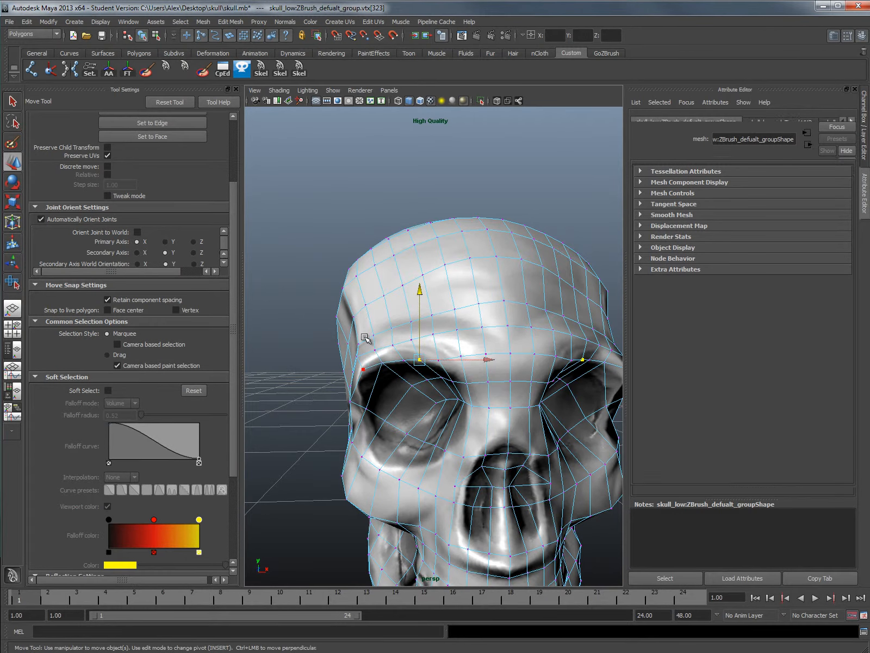
left_click(348, 400)
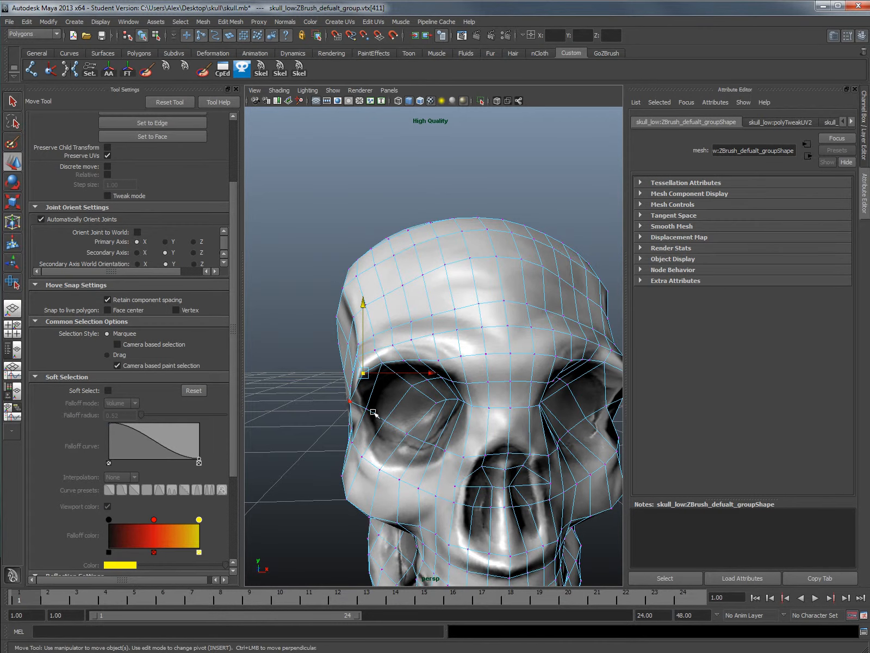
left_click_drag(391, 401, 398, 400)
left_click_drag(362, 447, 392, 434, "alt")
Step: Select the whole low-poly skull as an object and export the selection as OBJ, replacing skull_low.OBJ
right_click_drag(556, 287, 597, 272)
left_click(534, 313)
right_click_drag(533, 311, 472, 284, "alt")
middle_click_drag(472, 283, 454, 232, "alt")
left_click_drag(484, 297, 443, 316, "alt")
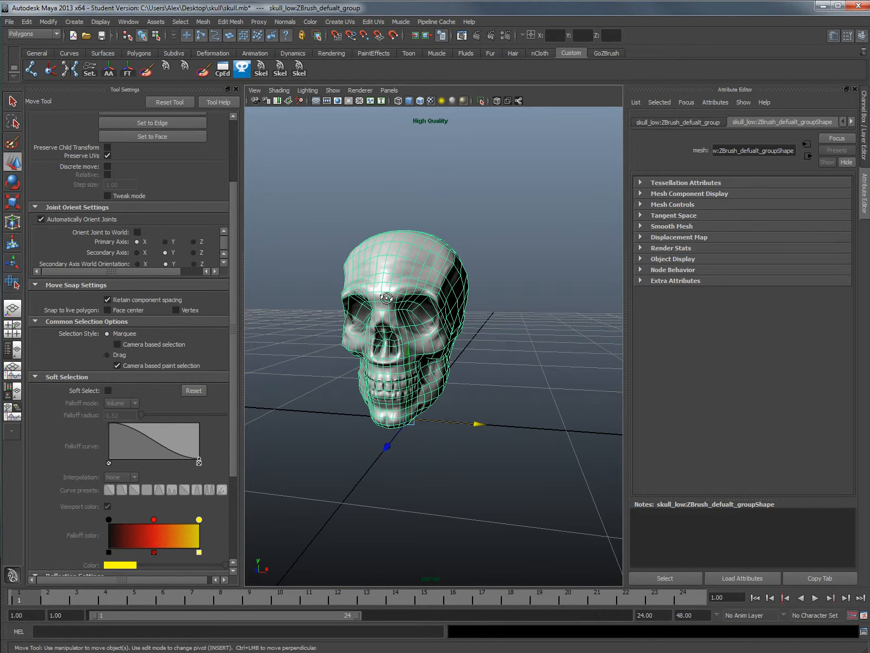
left_click_drag(386, 298, 400, 300, "alt")
left_click(9, 23)
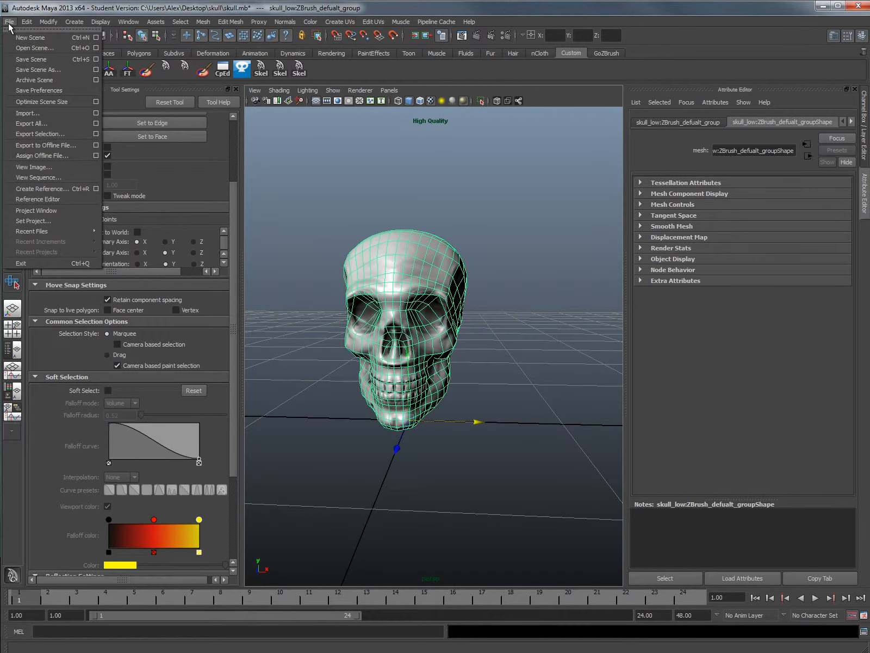
left_click(58, 133)
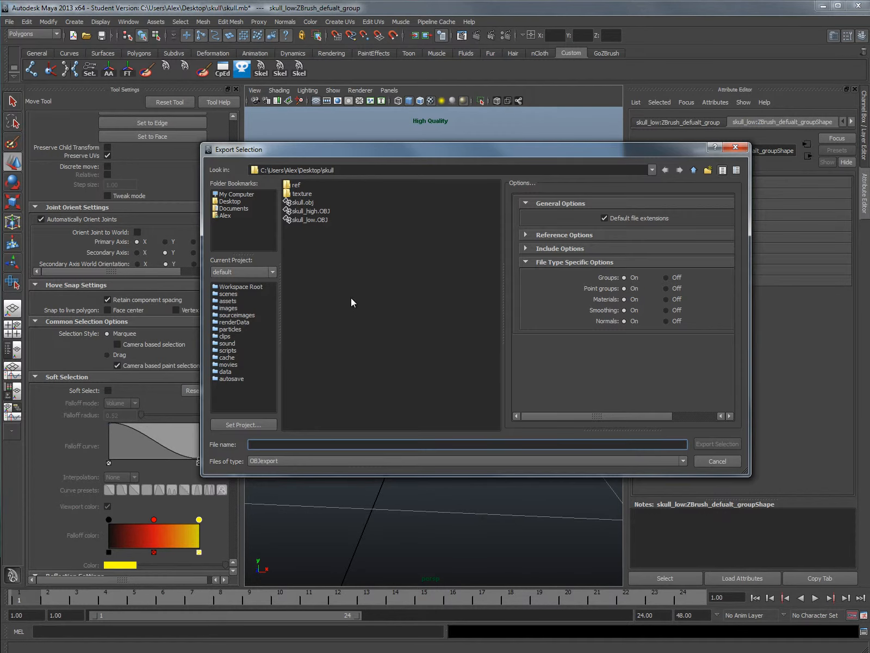
double_click(313, 220)
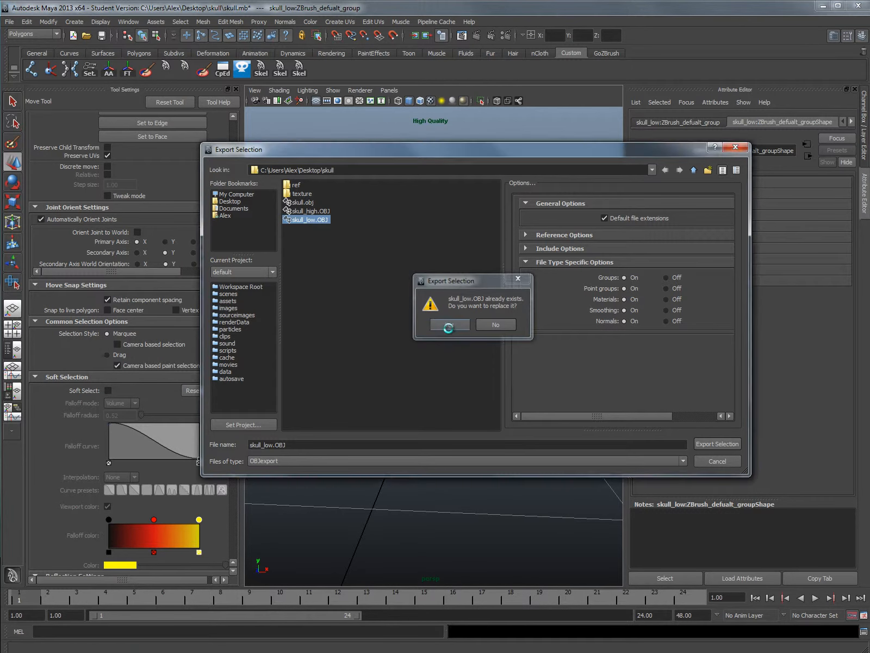
Step: Overwrite the existing skull_low.OBJ with the new export and switch to Photoshop
left_click(450, 326)
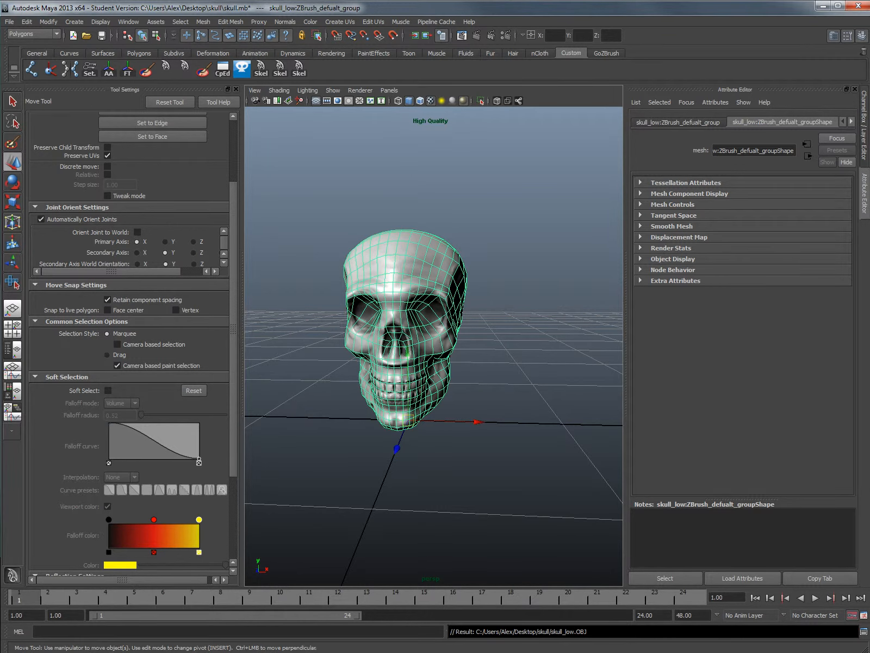
key("alt+Tab")
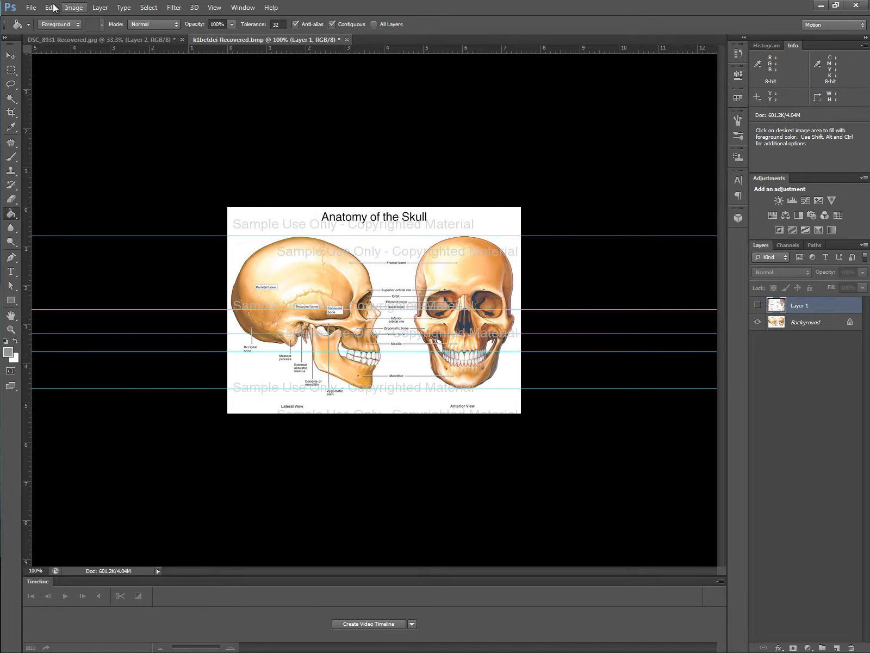
Step: Open the skull_low object file from the skull folder on the Desktop as a 3D document
left_click(31, 7)
left_click(44, 25)
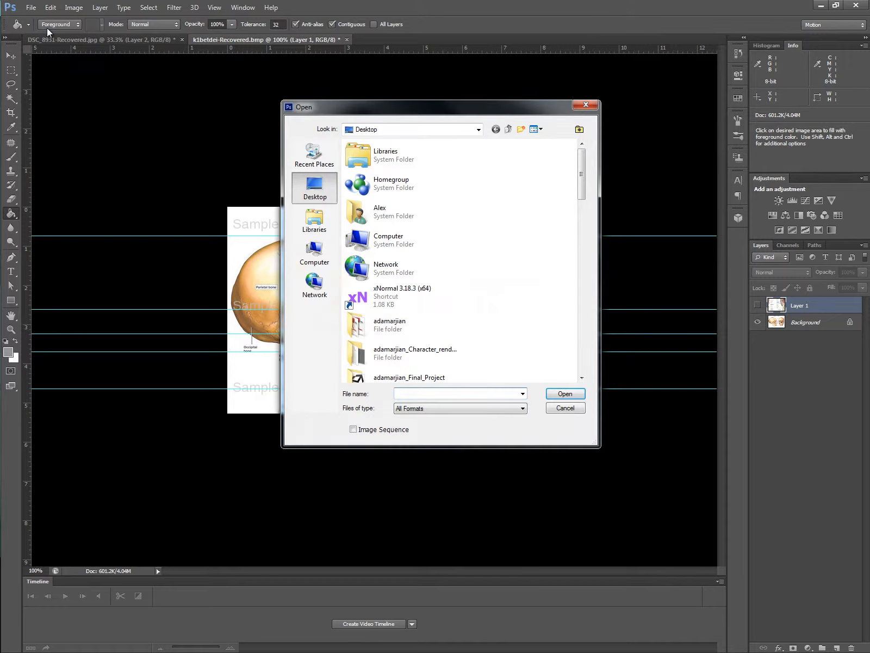
left_click_drag(581, 174, 582, 344)
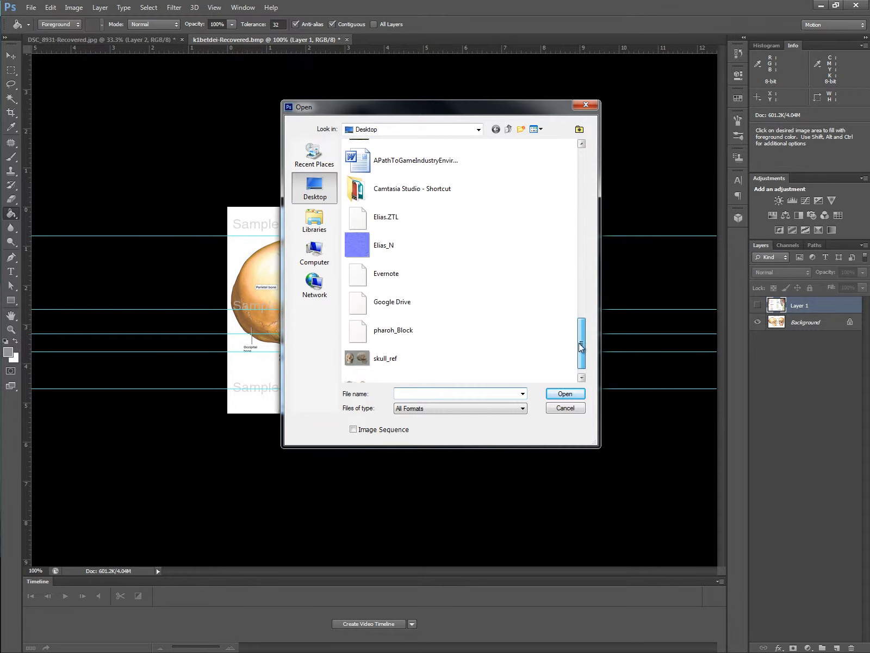
left_click(390, 301)
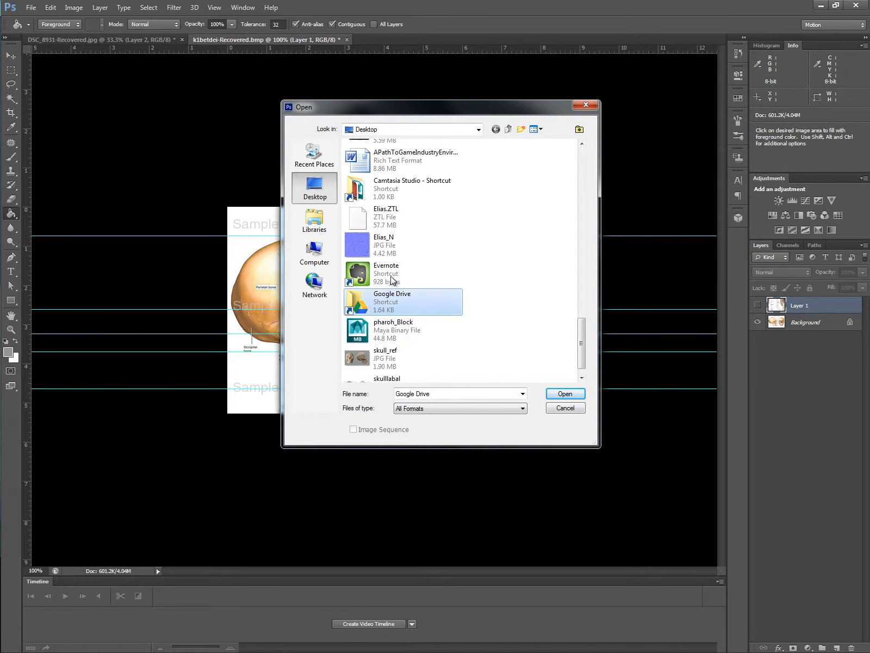
key("s")
key("s")
key("s")
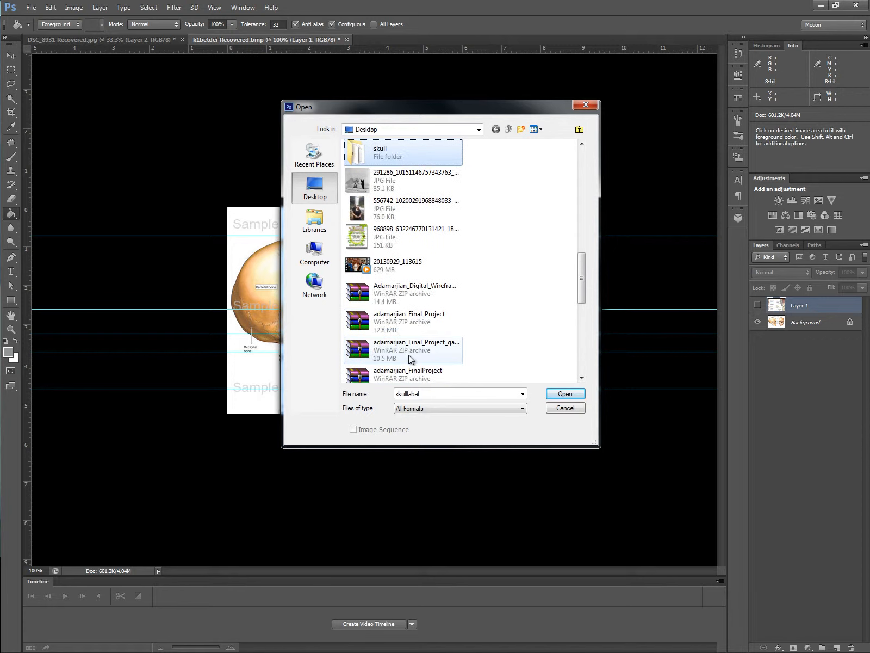
key("Return")
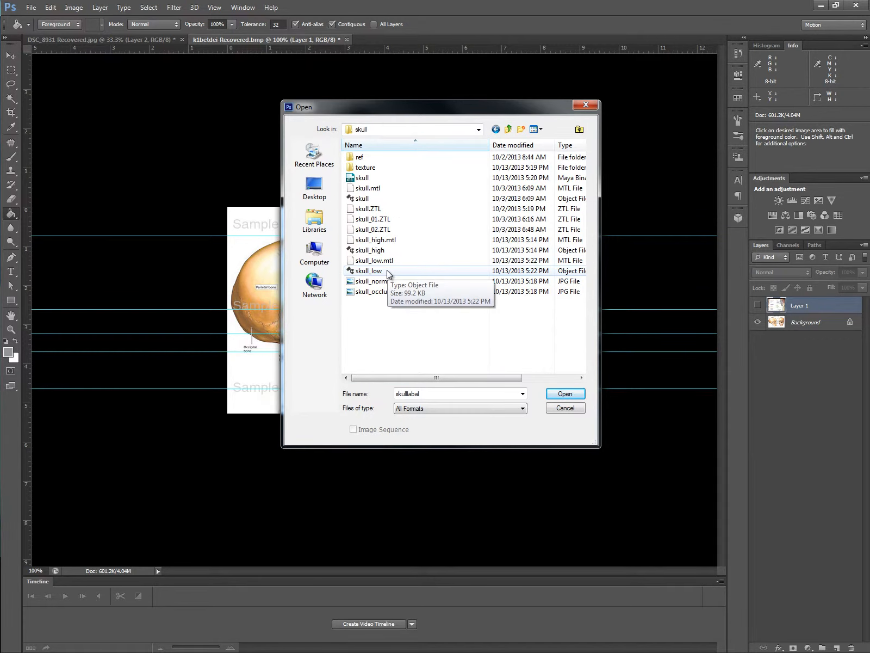
double_click(376, 271)
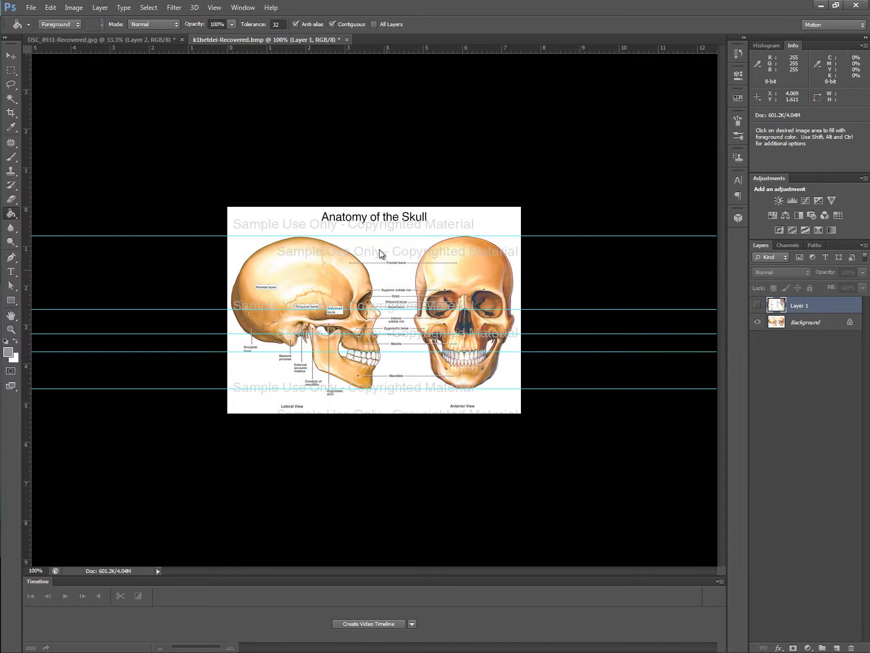
left_click(414, 241)
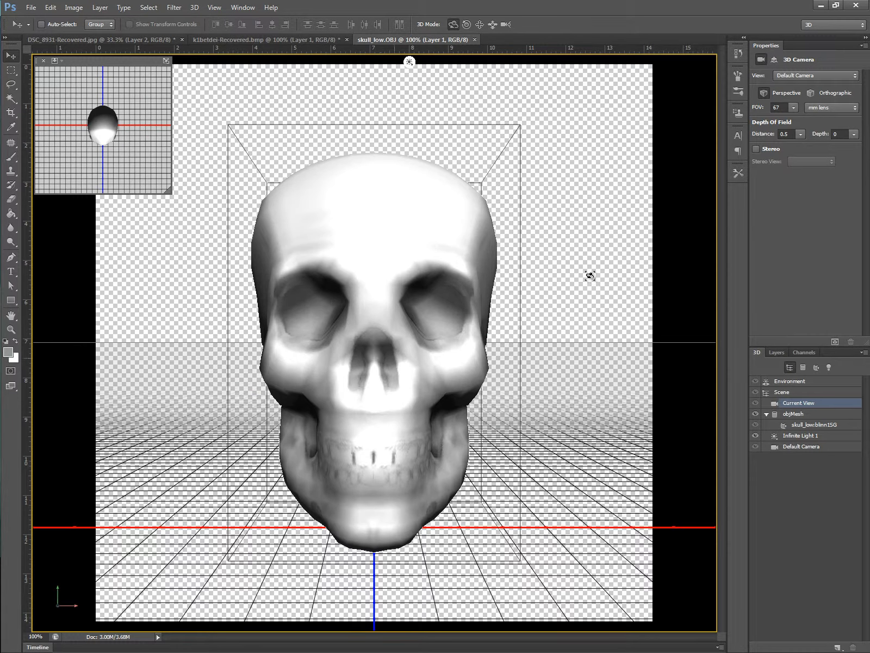
Step: With the skull in three-quarter view, brush a four-armed symbol with a central dot across the forehead on a new layer above it
left_click_drag(624, 247, 607, 252)
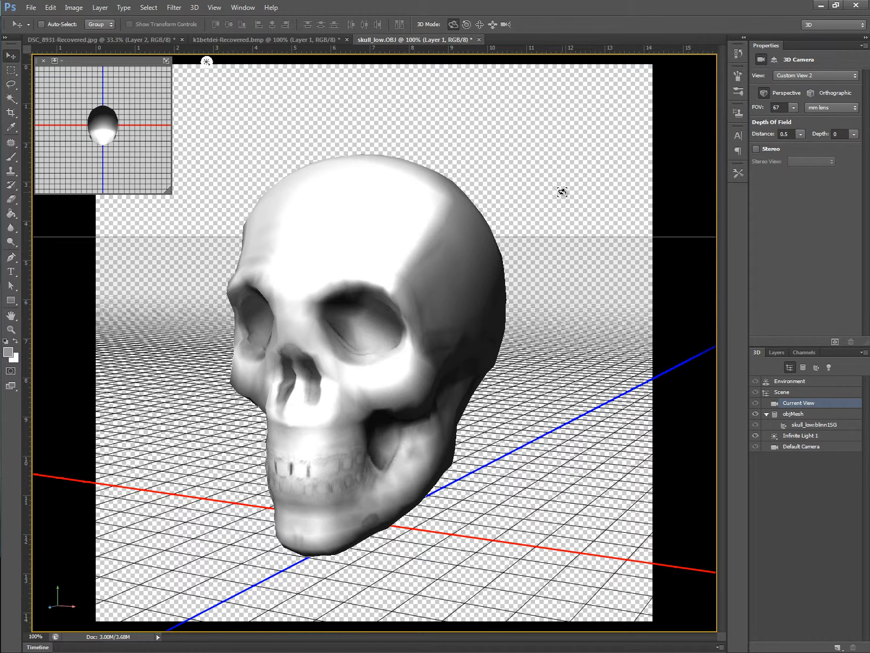
left_click_drag(562, 191, 567, 194)
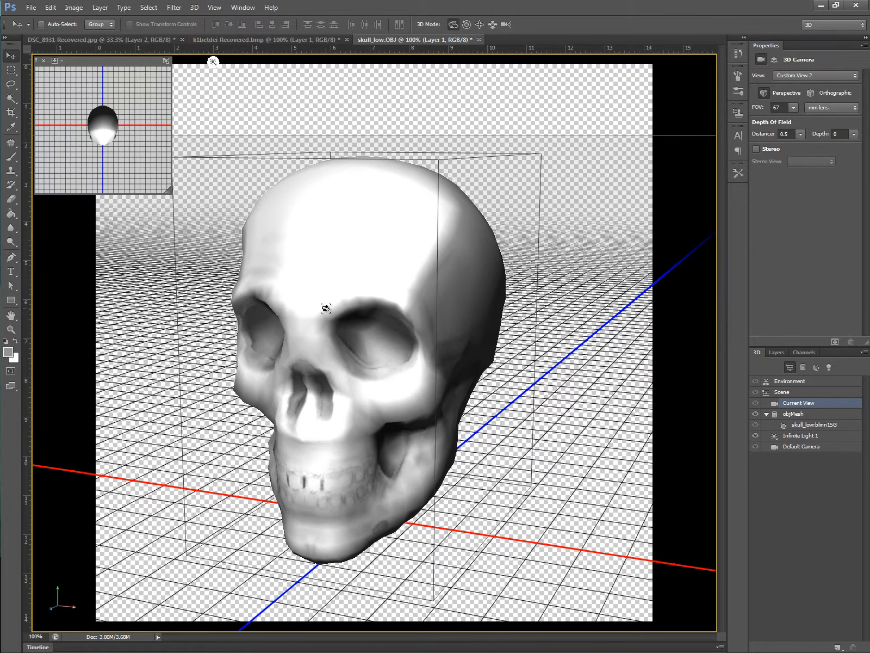
key("b")
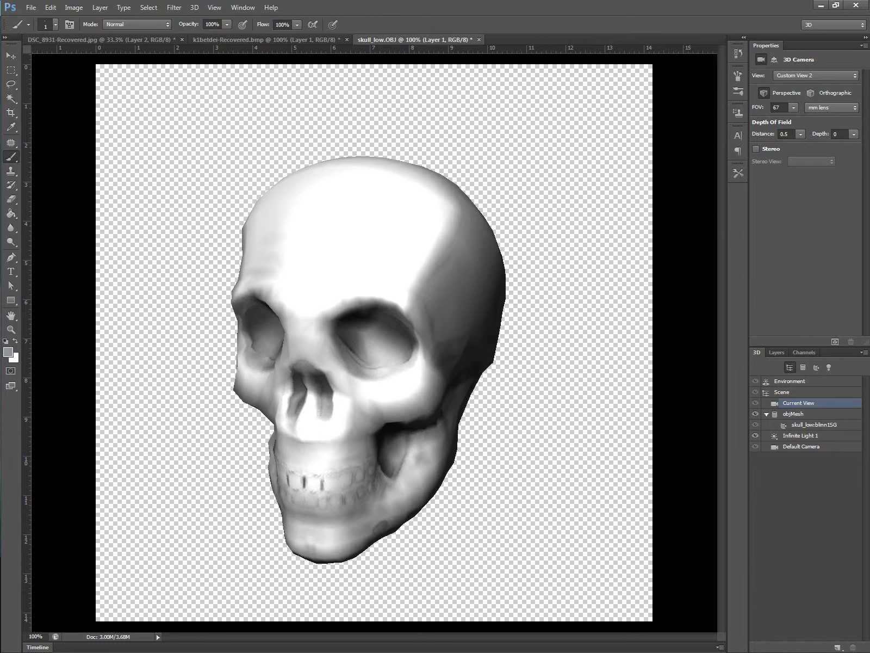
left_click(777, 352)
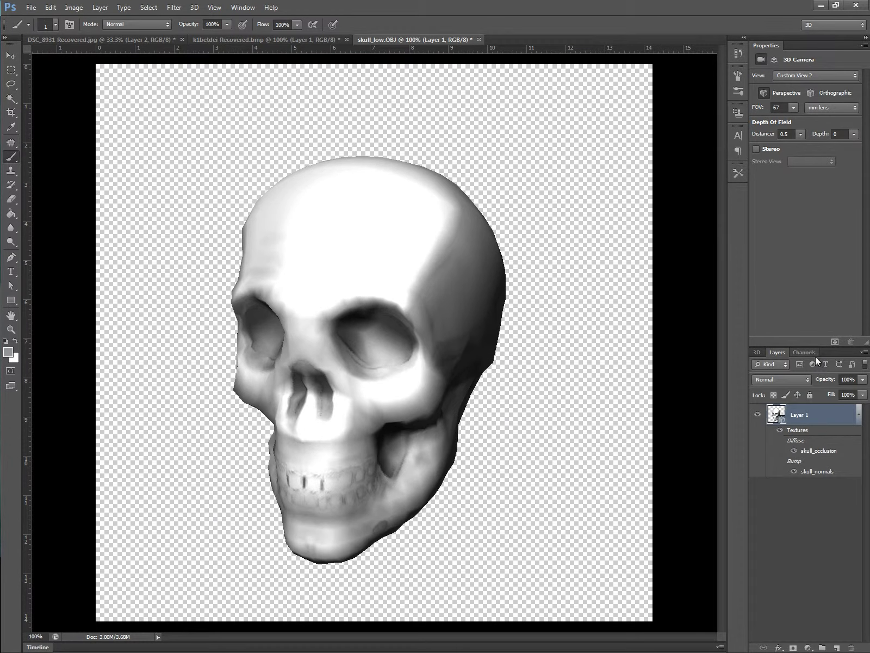
left_click(838, 648)
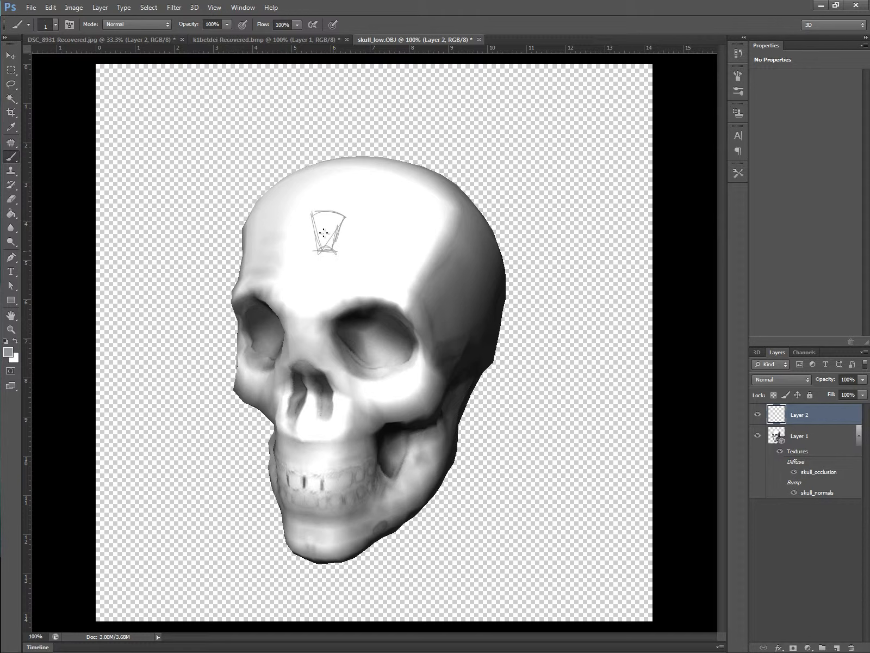
left_click_drag(315, 297, 314, 266)
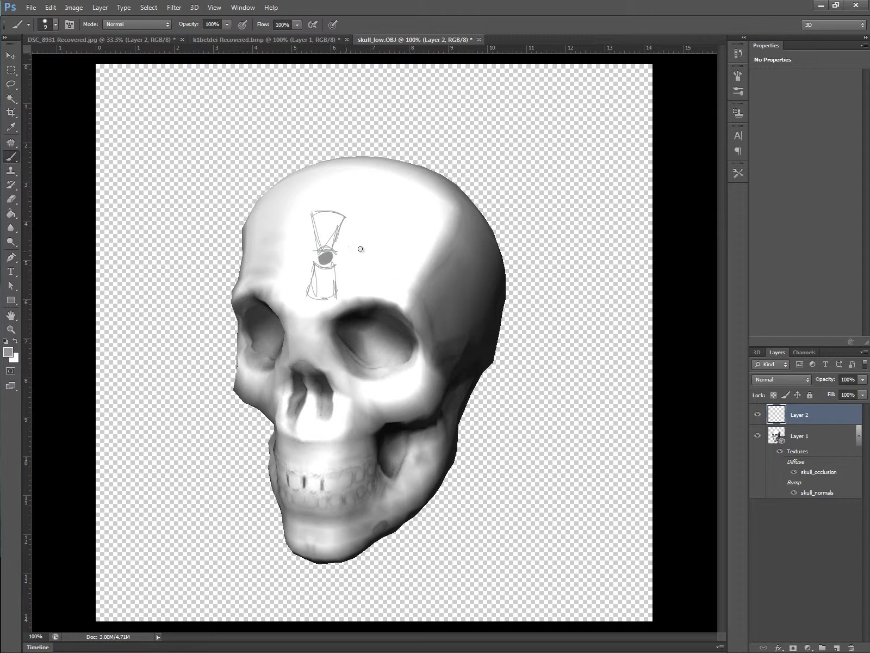
mouse_move(341, 253)
left_mouse_down()
mouse_move(374, 241)
mouse_move(372, 278)
mouse_move(344, 267)
mouse_move(342, 254)
mouse_move(283, 234)
mouse_move(274, 267)
mouse_move(304, 267)
left_mouse_up()
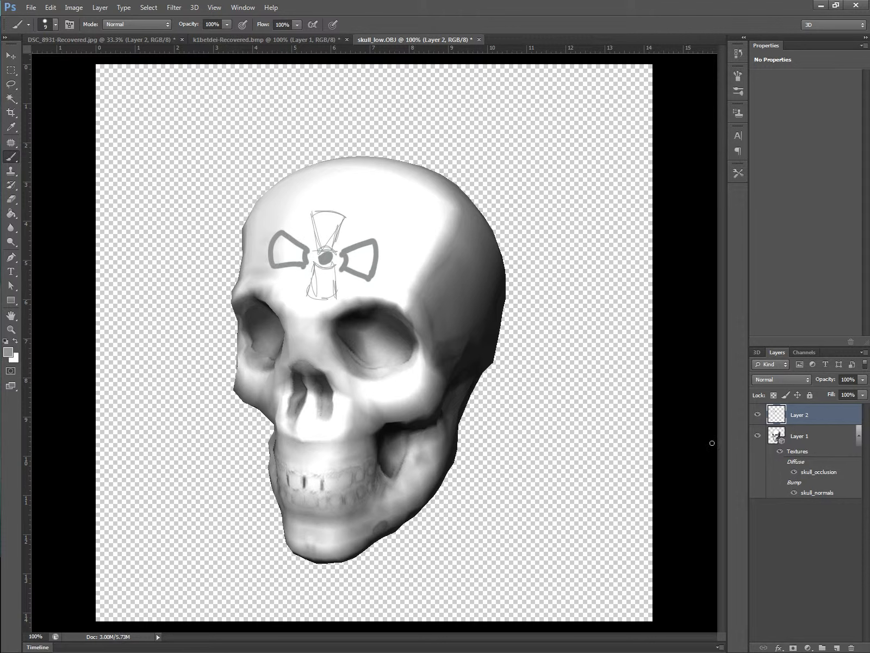
Step: Turn the 3D skull on Layer 1 to face front and centre its forehead beneath the painted symbol
key("alt+bracketleft")
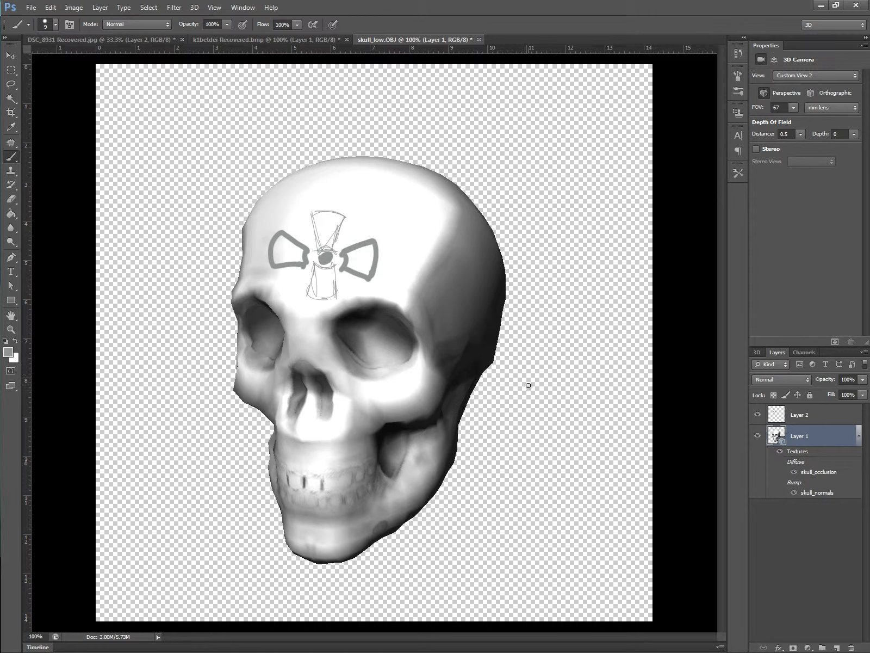
key("v")
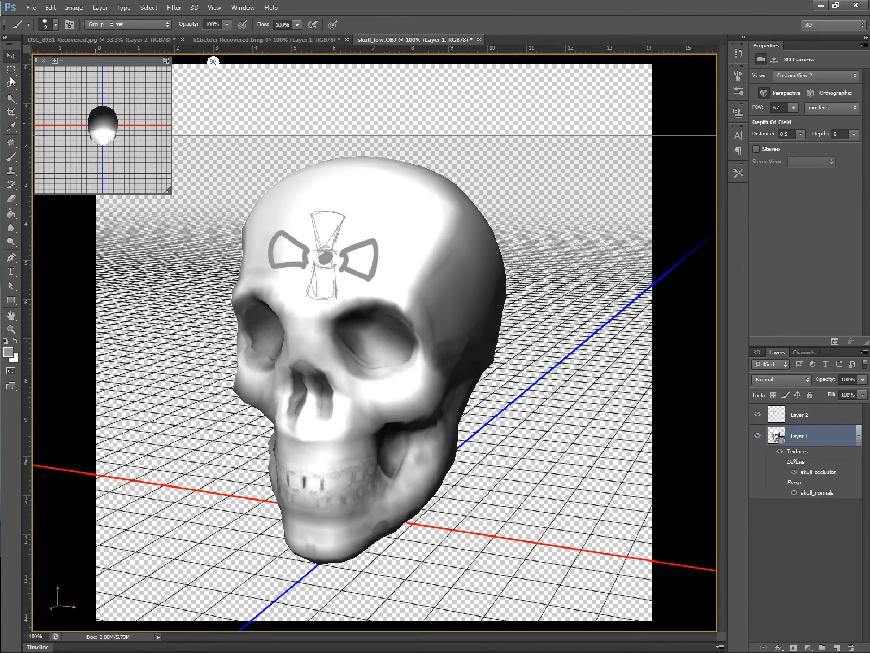
left_click_drag(598, 353, 618, 353)
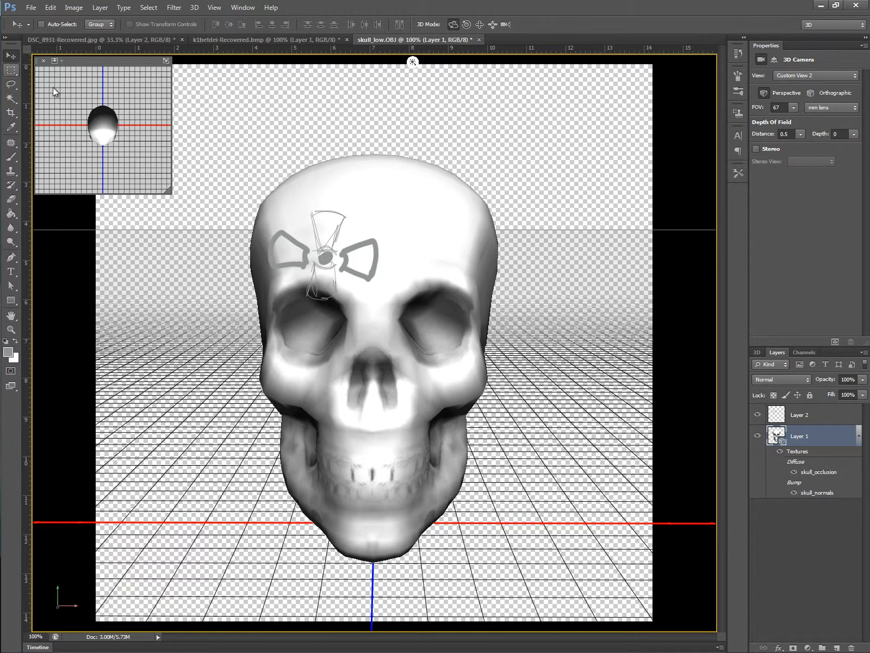
left_click(480, 24)
left_click_drag(548, 161, 501, 174)
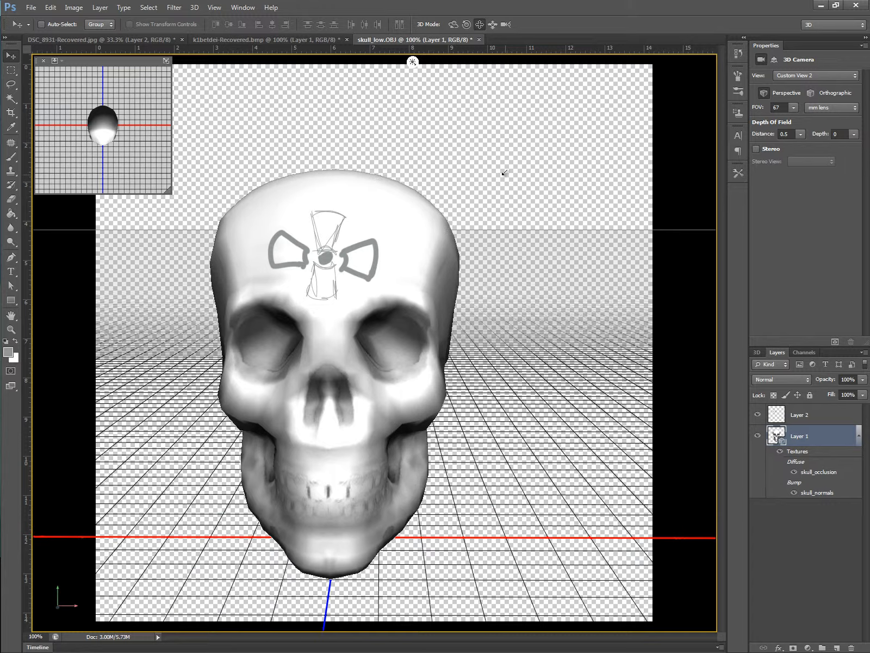
Step: Merge the painted layer onto the 3D skull and inspect the projected symbol on the model and in the skull_occlusion texture
left_click(834, 415)
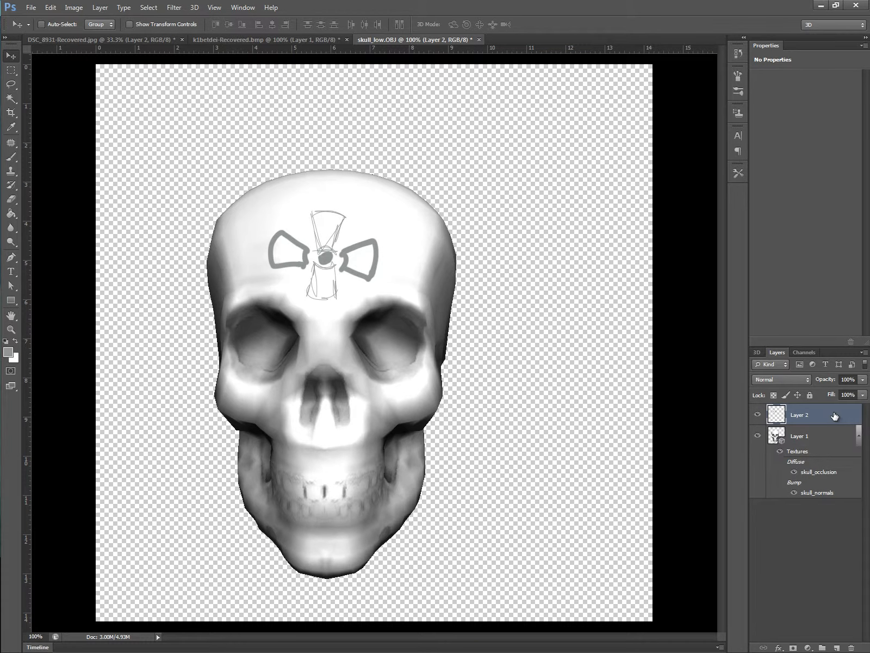
key("ctrl+e")
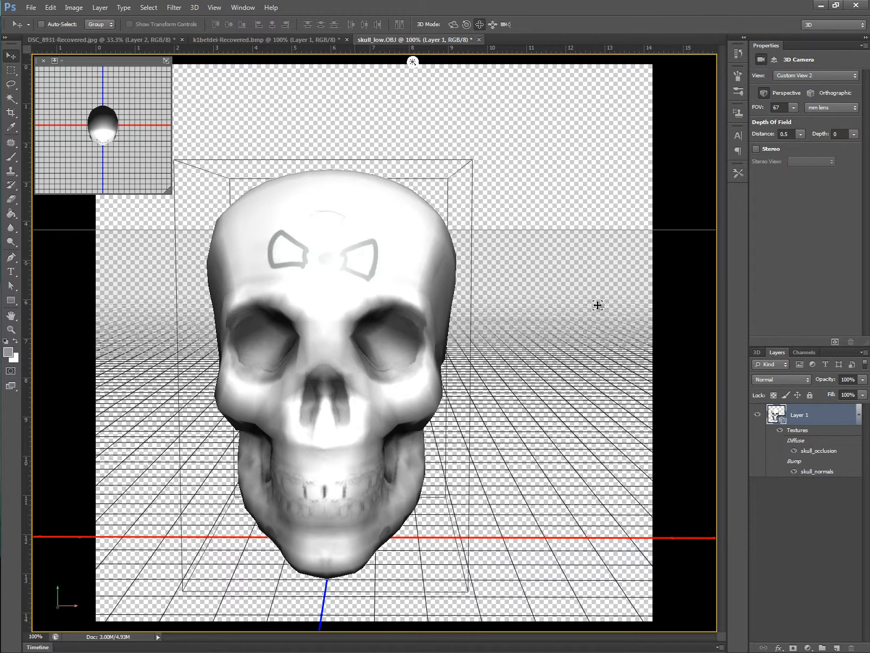
left_click(466, 24)
left_click_drag(565, 134, 703, 463)
left_click(453, 24)
mouse_move(603, 426)
left_mouse_down()
mouse_move(559, 430)
mouse_move(615, 413)
left_mouse_up()
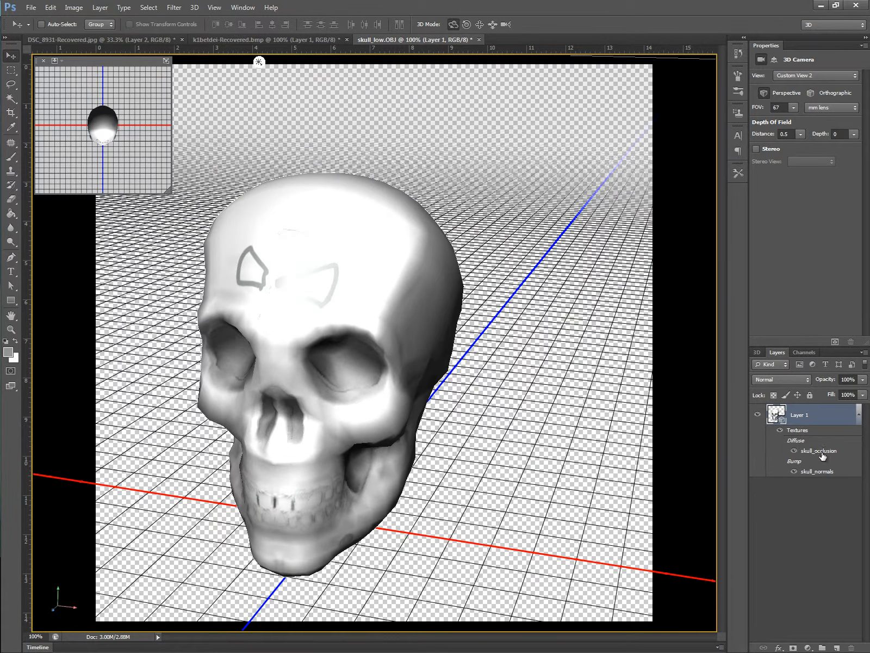
double_click(824, 451)
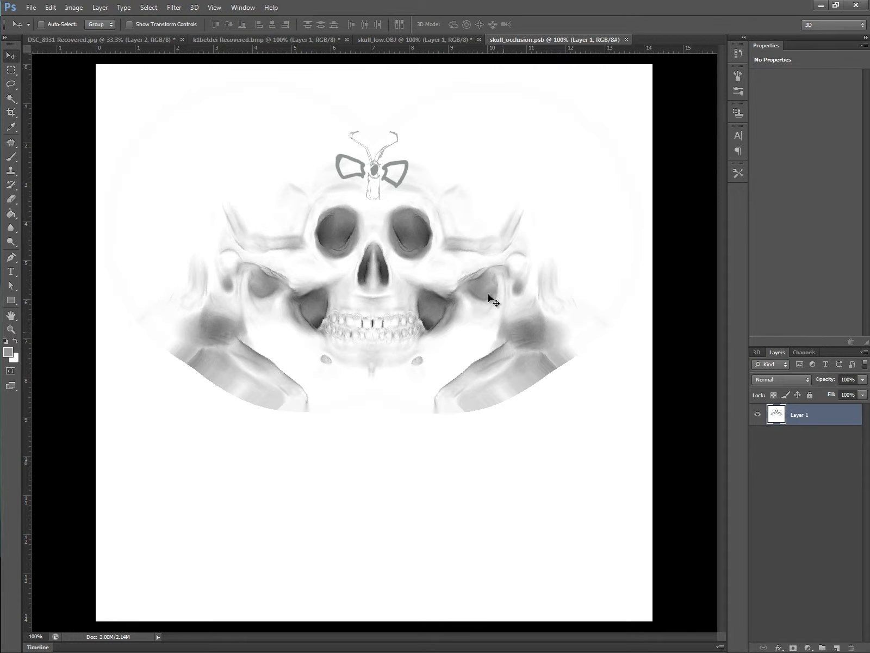
left_click(401, 41)
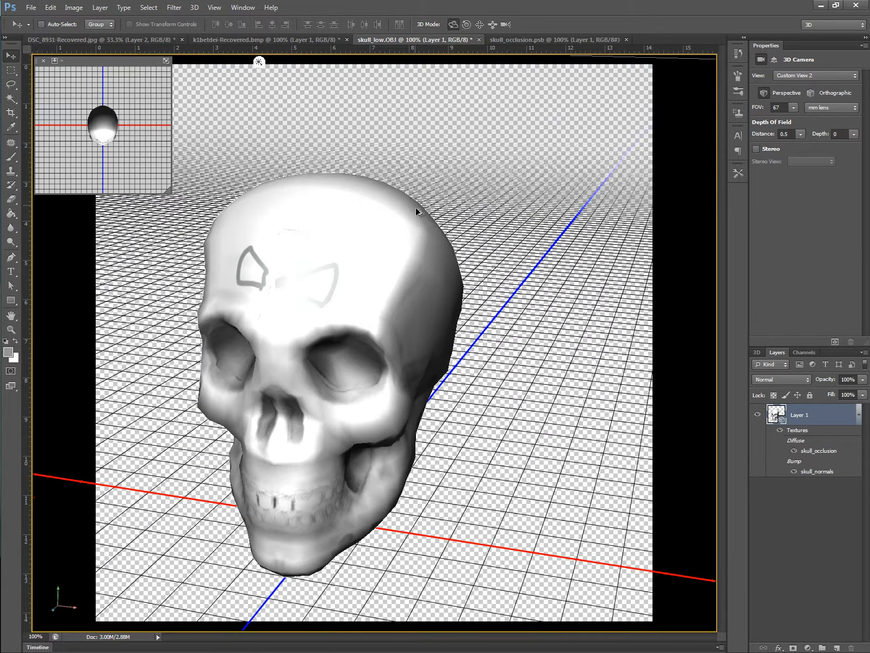
Step: Undo the layer merge and view changes, and delete the painted Layer 2
key("ctrl+alt+z")
key("ctrl+alt+z")
key("ctrl+alt+z")
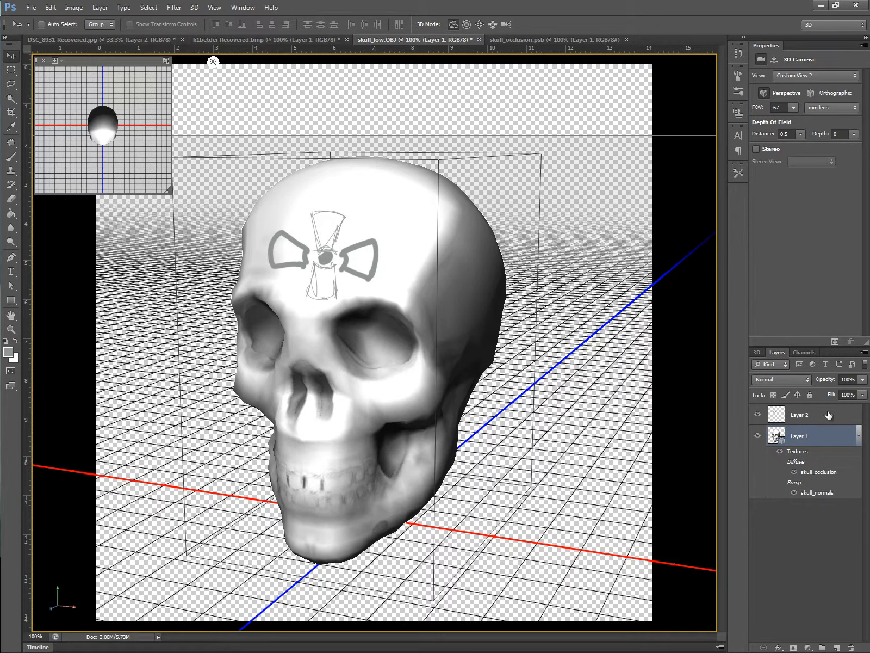
left_click(829, 416)
double_click(829, 416)
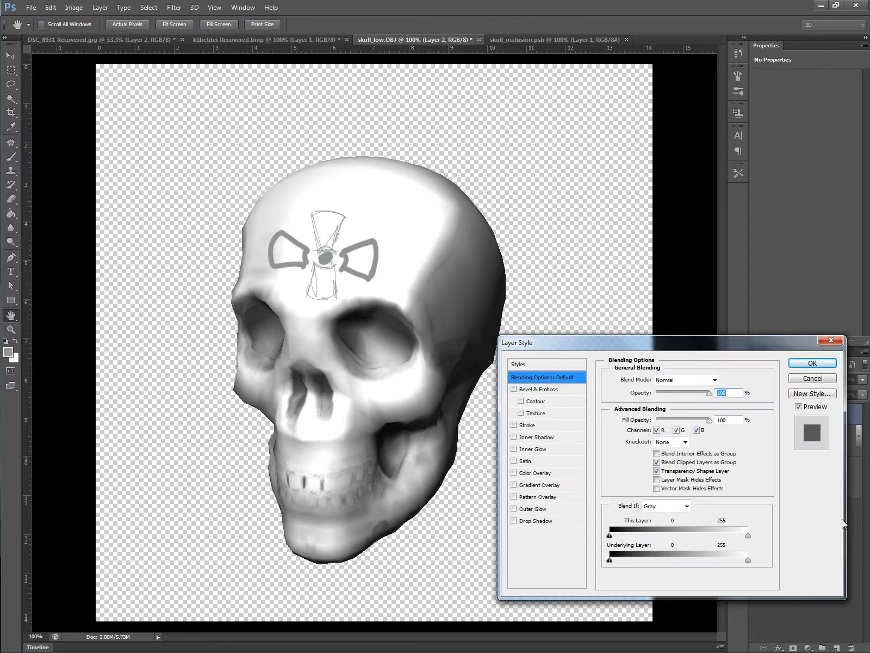
left_click(808, 379)
left_click_drag(821, 415, 851, 648)
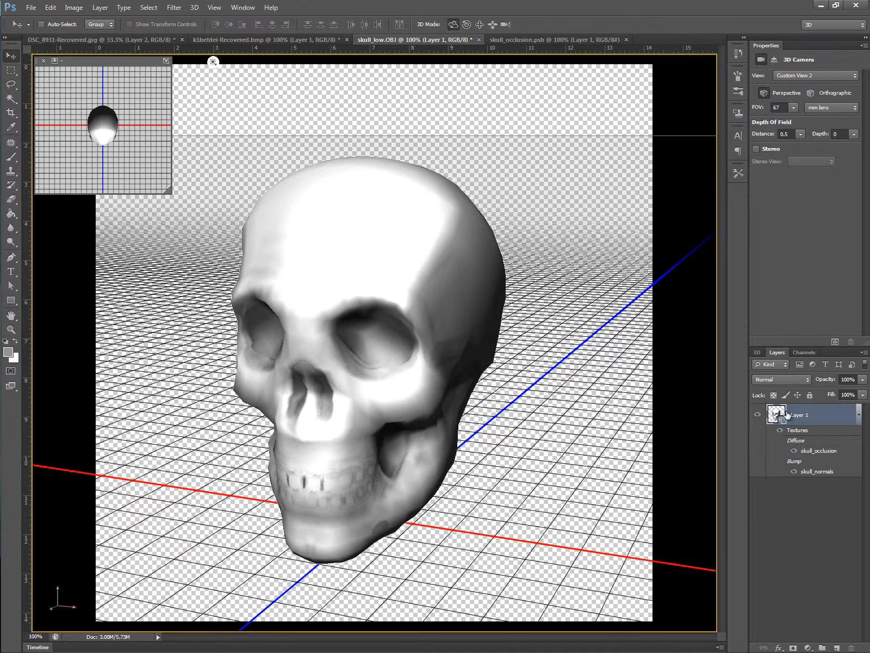
Step: In the 3D skull's skull_occlusion diffuse texture, add an empty layer and convert the Background into Layer 0
double_click(818, 451)
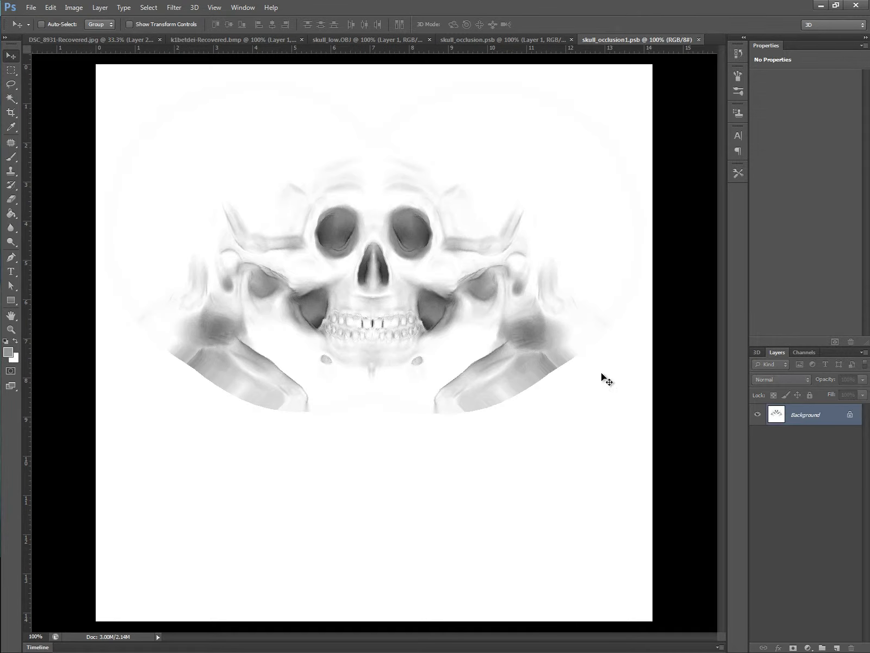
left_click(837, 647)
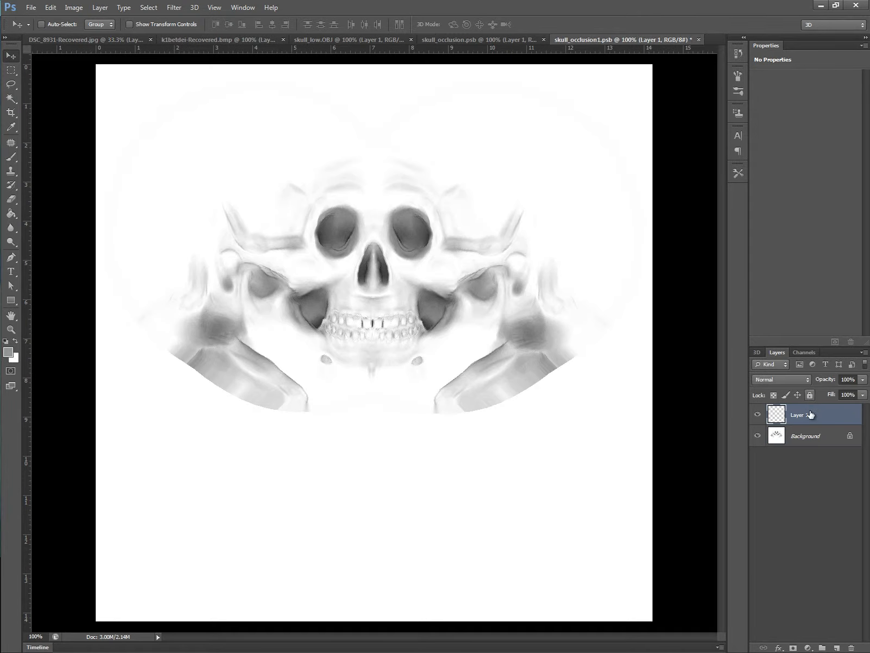
double_click(823, 441)
left_click(520, 207)
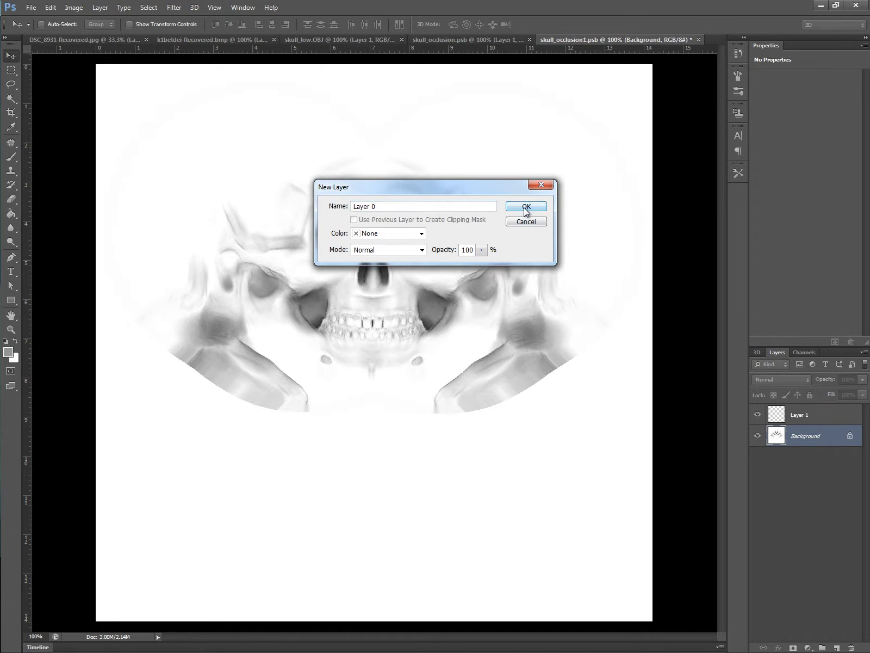
Step: Move Layer 0 above Layer 1 and set its blend mode to Multiply
left_click_drag(831, 439, 784, 412)
left_click(782, 382)
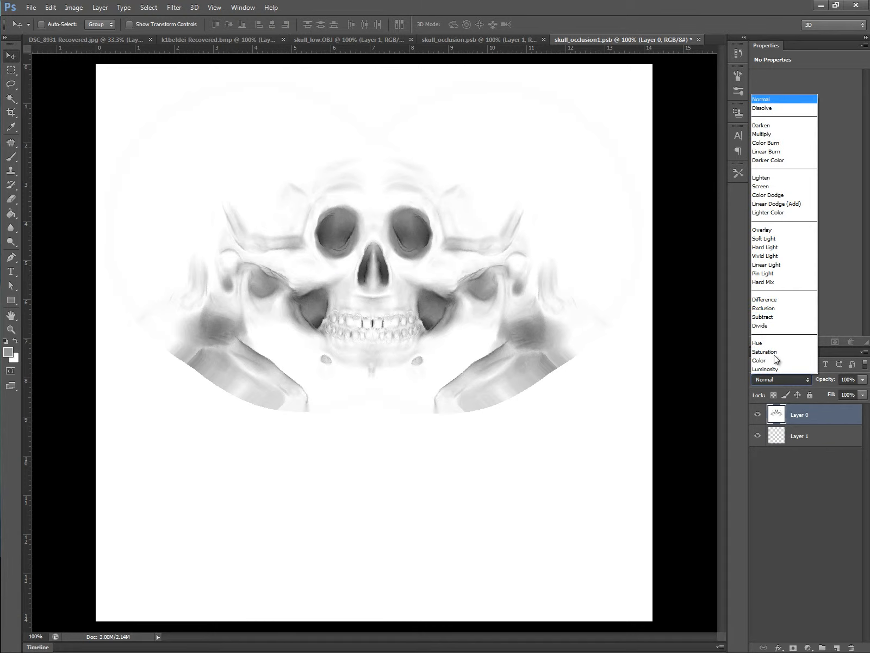
left_click(766, 134)
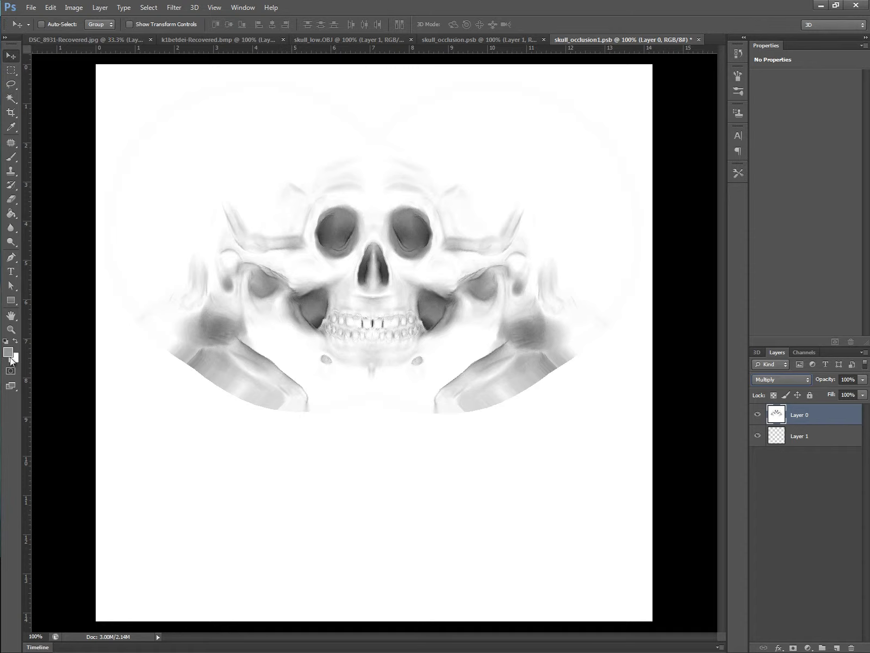
Step: Set the foreground color to a pale bone beige, #cfc799
key("i")
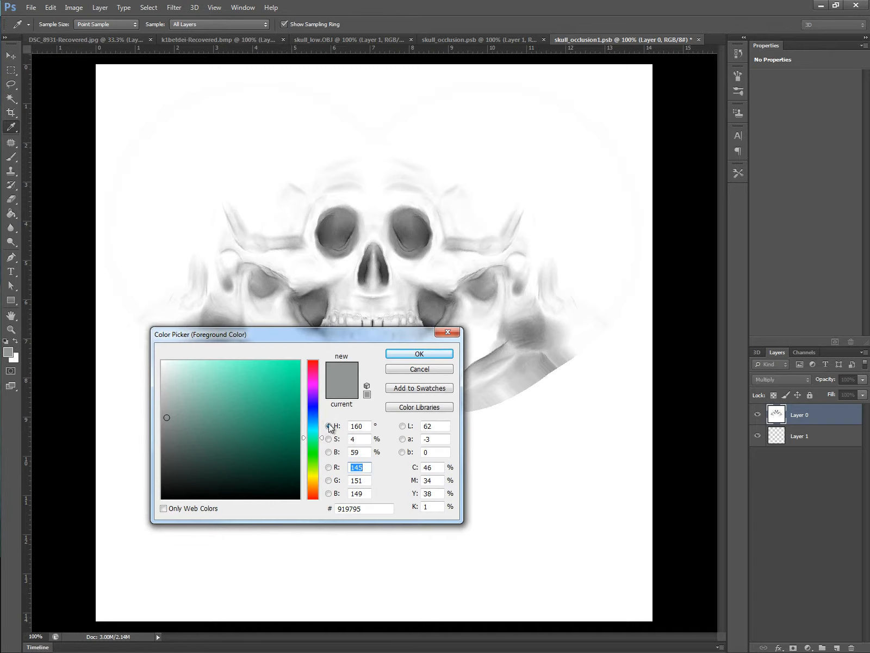
left_click(315, 477)
mouse_move(283, 455)
left_mouse_down()
mouse_move(242, 344)
mouse_move(208, 353)
left_mouse_up()
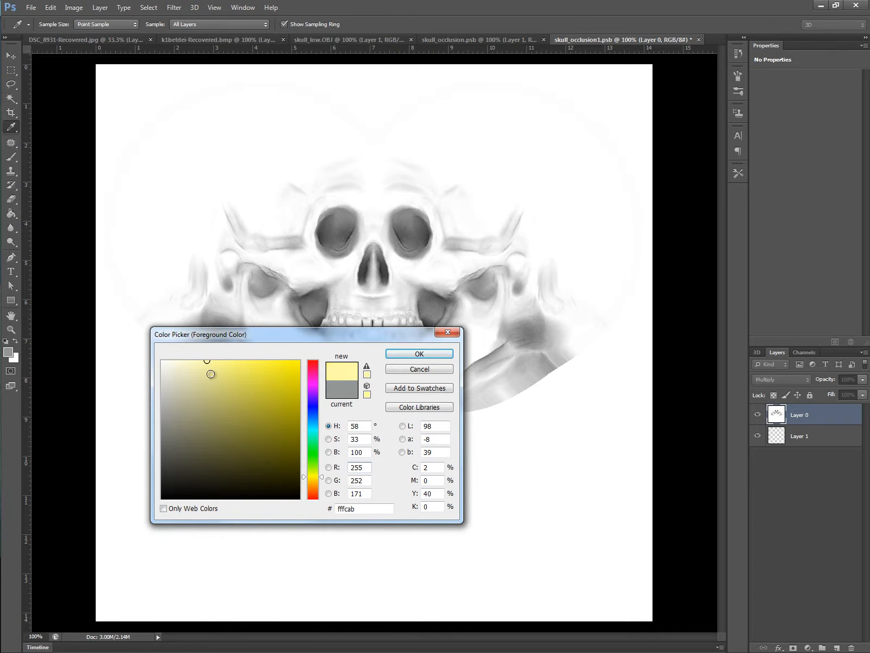
left_click(315, 479)
mouse_move(253, 401)
left_mouse_down()
mouse_move(218, 400)
mouse_move(196, 387)
left_mouse_up()
left_click(420, 355)
key("v")
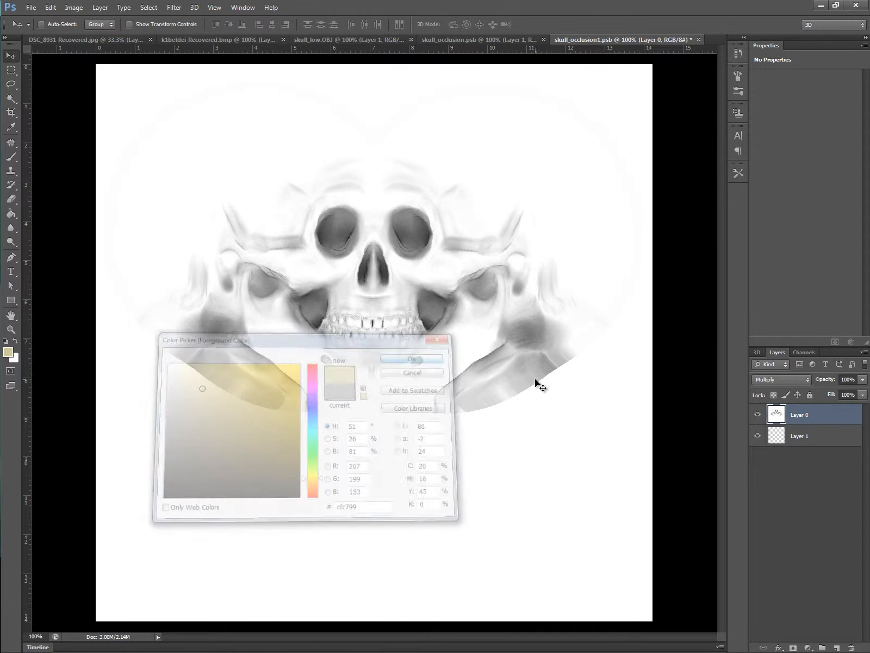
Step: Fill Layer 1, beneath the occlusion layer, with the beige foreground color
key("alt+BackSpace")
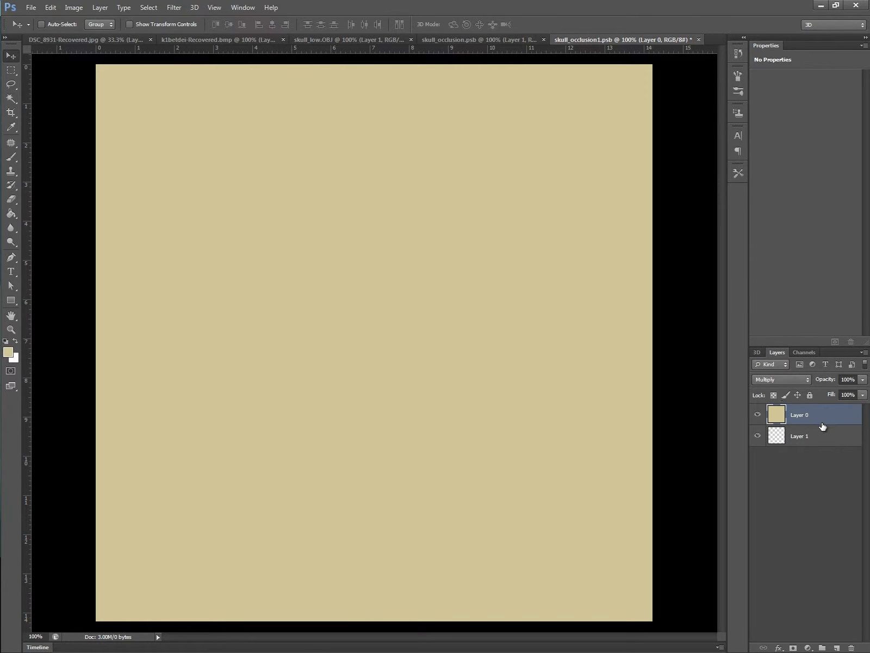
key("ctrl+z")
left_click(812, 442)
key("alt+BackSpace")
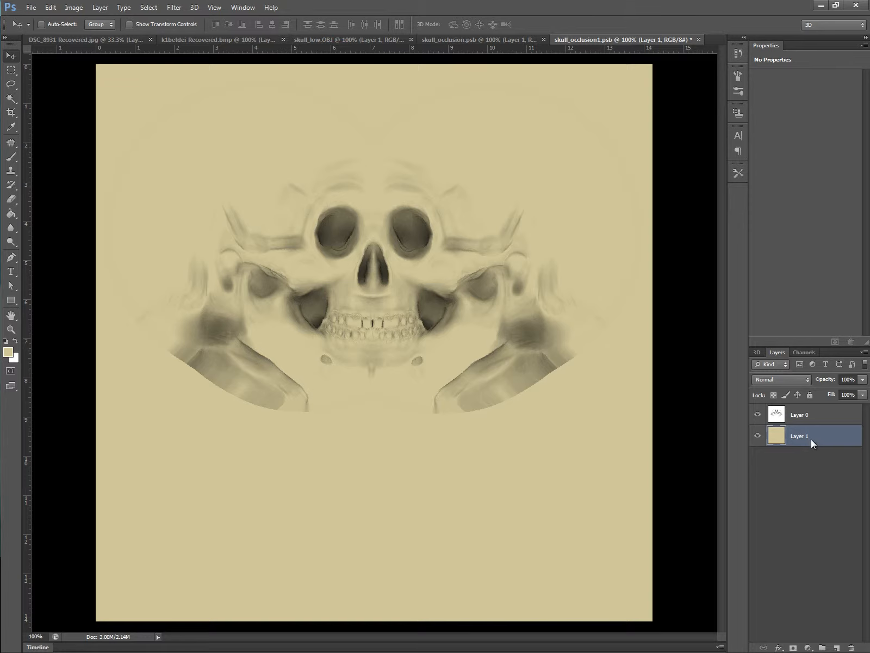
Step: Check the beige texture on the 3D skull, and add an empty layer above Layer 1 in the texture file
left_click(353, 36)
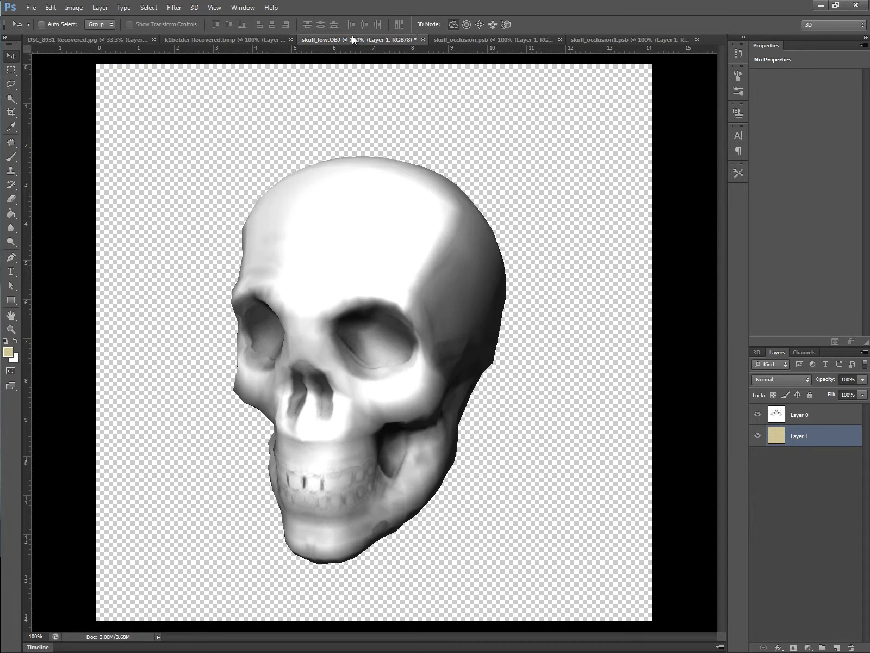
mouse_move(515, 106)
left_mouse_down()
mouse_move(499, 106)
mouse_move(528, 92)
mouse_move(540, 103)
mouse_move(510, 90)
left_mouse_up()
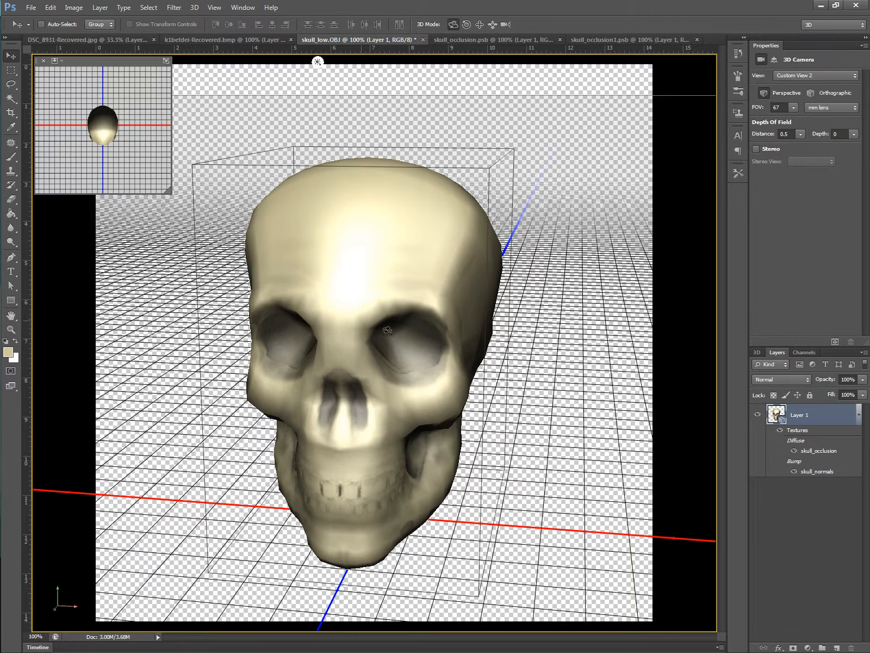
left_click(606, 40)
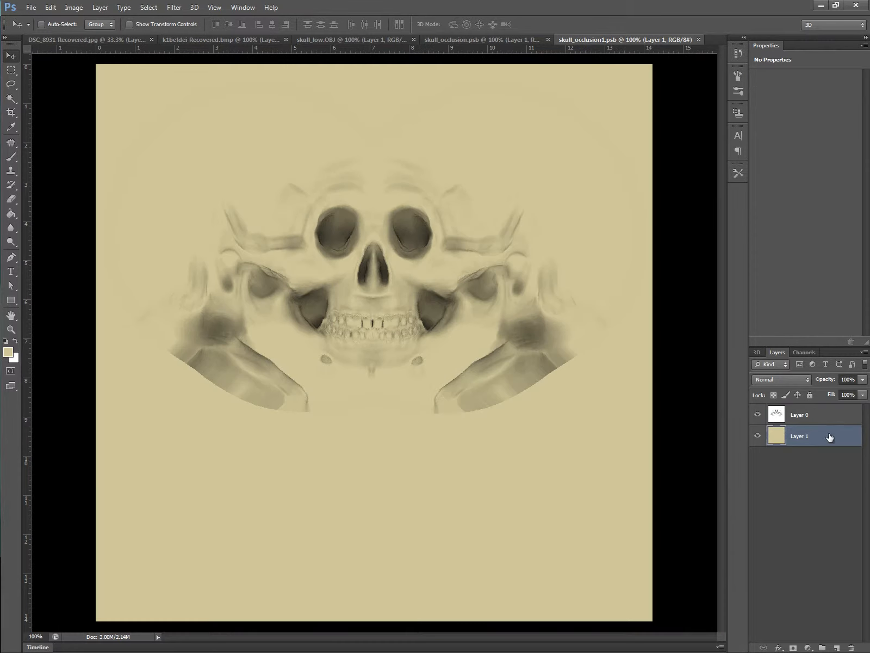
left_click(836, 647)
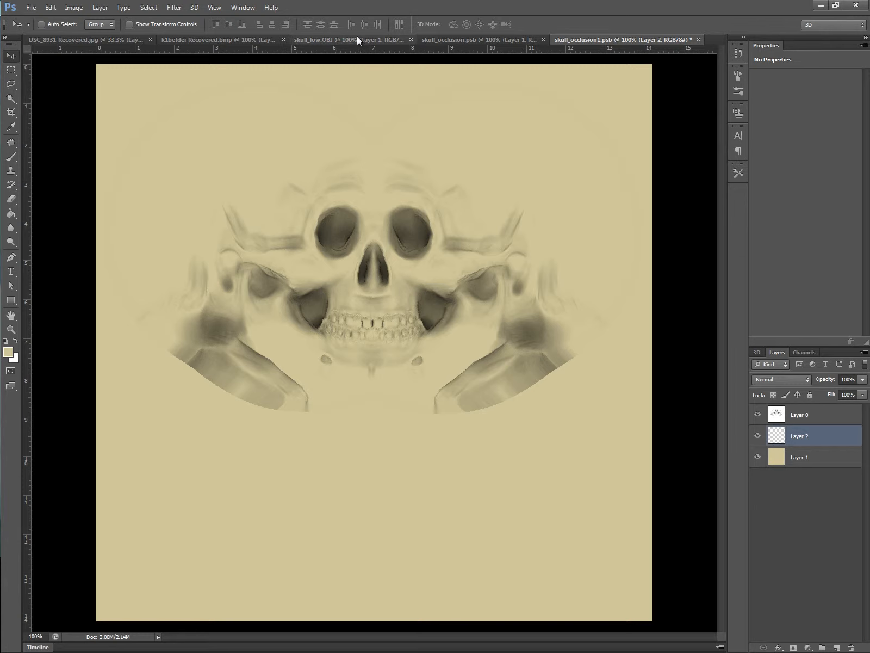
Step: On the 3D skull, darken the nose cavities and eye sockets with a black 9 px brush at 30% opacity
left_click(341, 40)
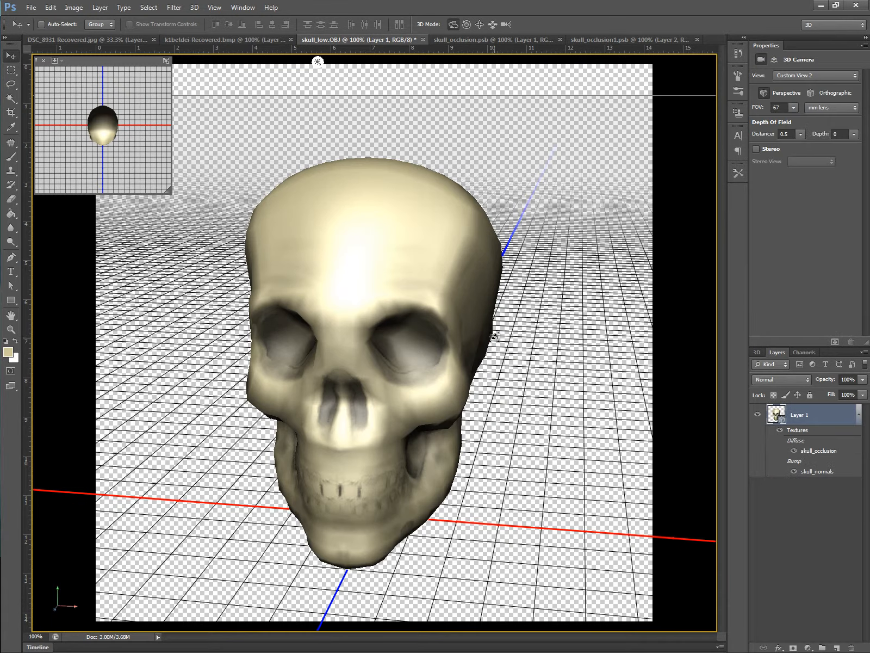
key("b")
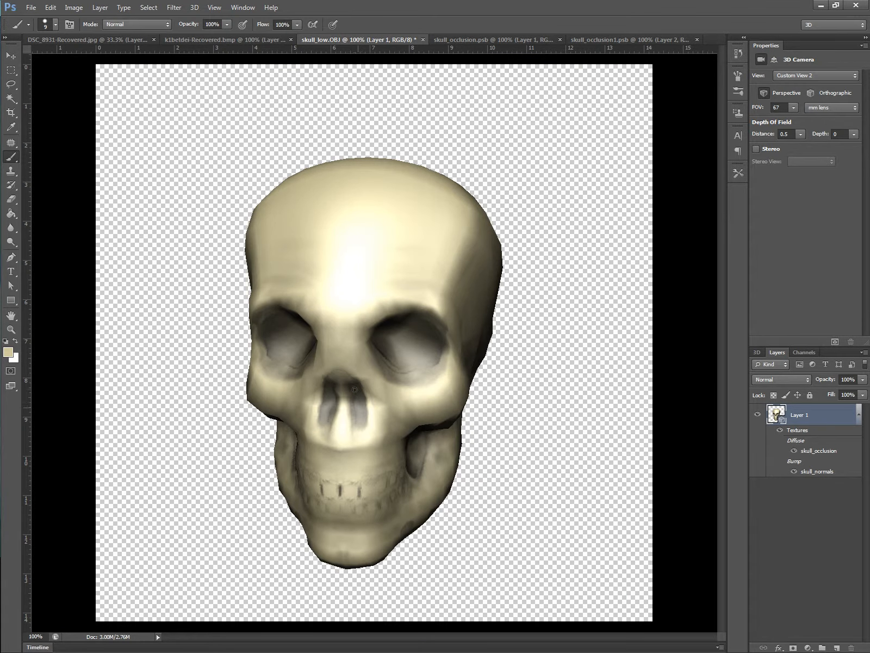
key("d")
key("3")
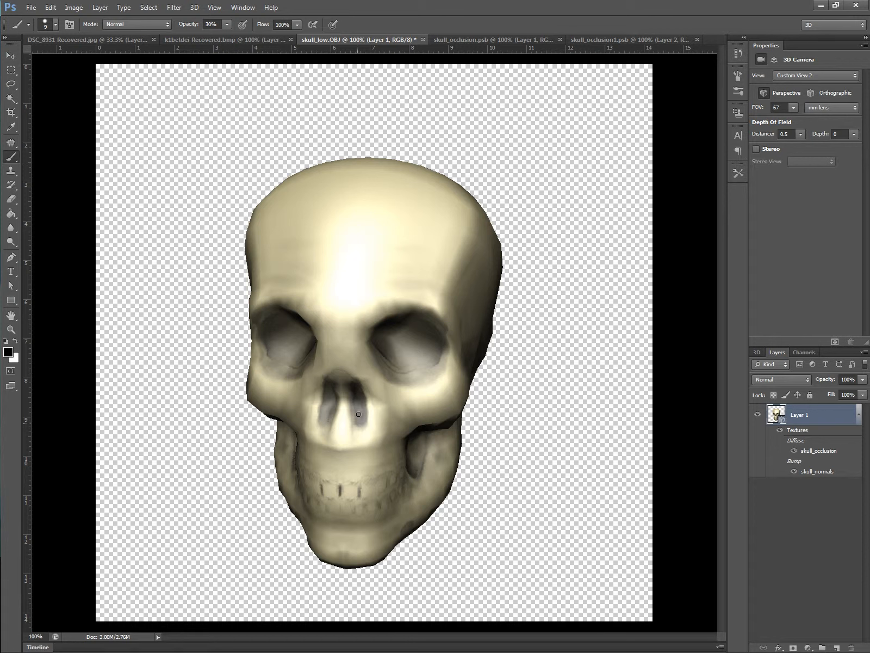
left_click_drag(322, 421, 333, 390)
left_click_drag(380, 350, 396, 372)
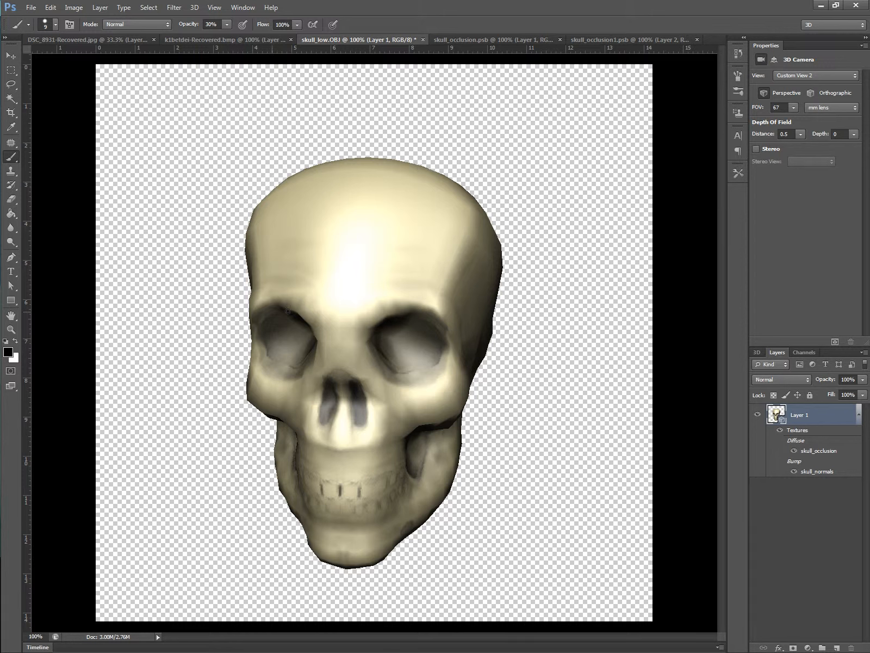
mouse_move(288, 311)
left_mouse_down()
mouse_move(305, 340)
mouse_move(305, 328)
left_mouse_up()
Step: Paint white highlights above the eye sockets and on the cheekbones with a 30 px brush at 10% opacity
key("x")
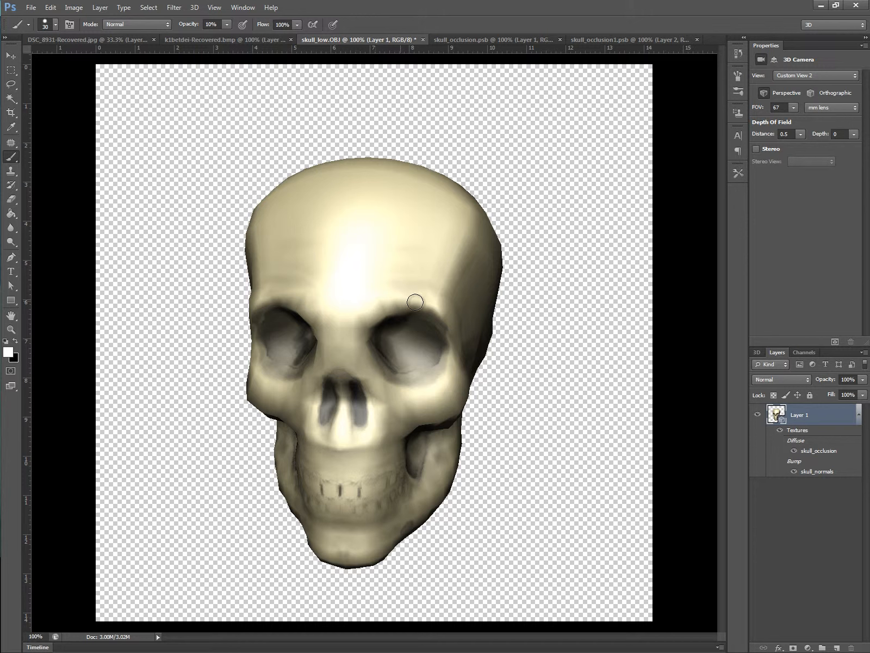
key("bracketright")
key("bracketright")
key("bracketright")
Step: Open the skull's diffuse texture and examine the painted Layer 2 alone, over the beige base, and beneath the occlusion layer
double_click(831, 463)
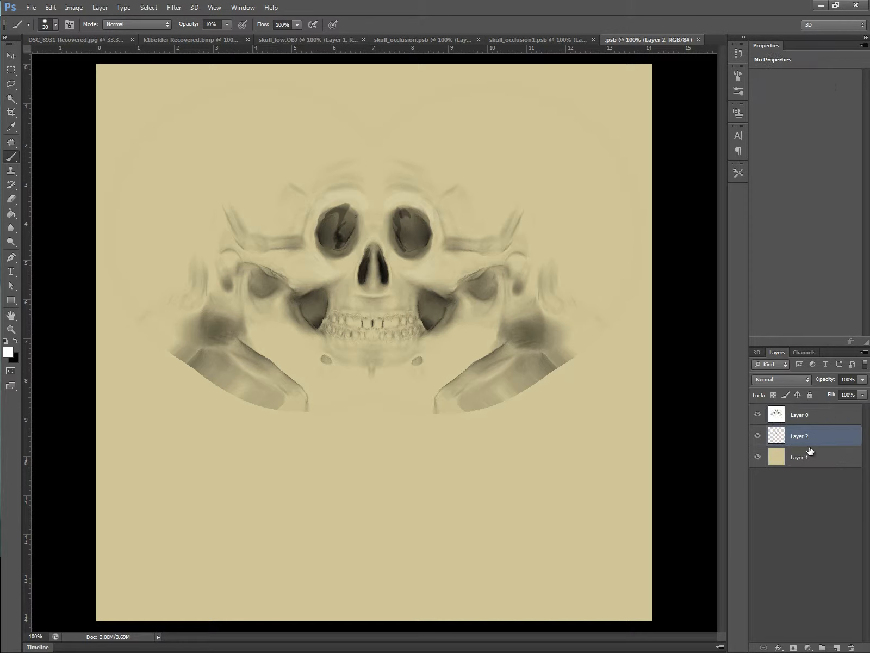
left_click(757, 437, "alt")
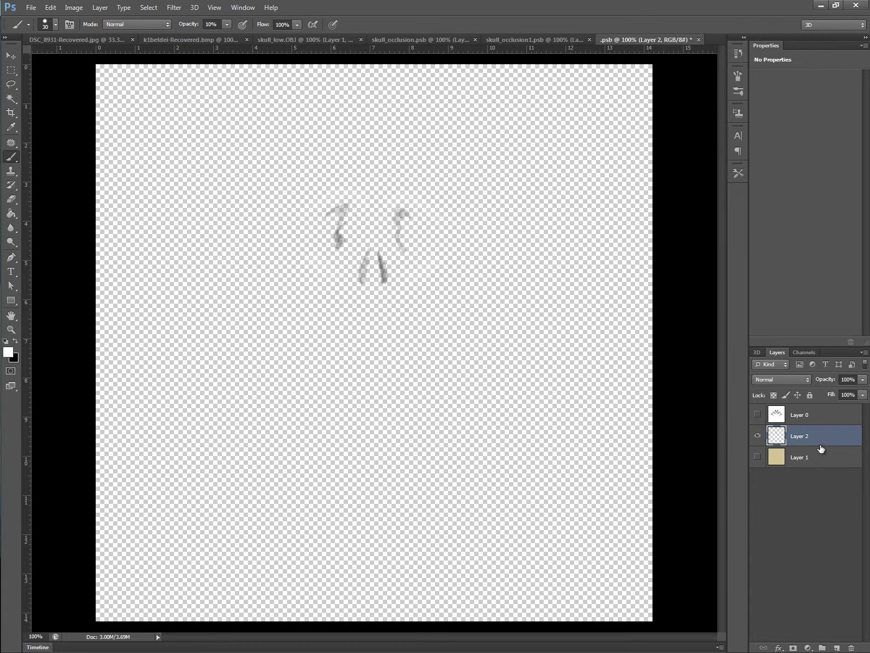
left_click(759, 415)
left_click(758, 415)
left_click(758, 460)
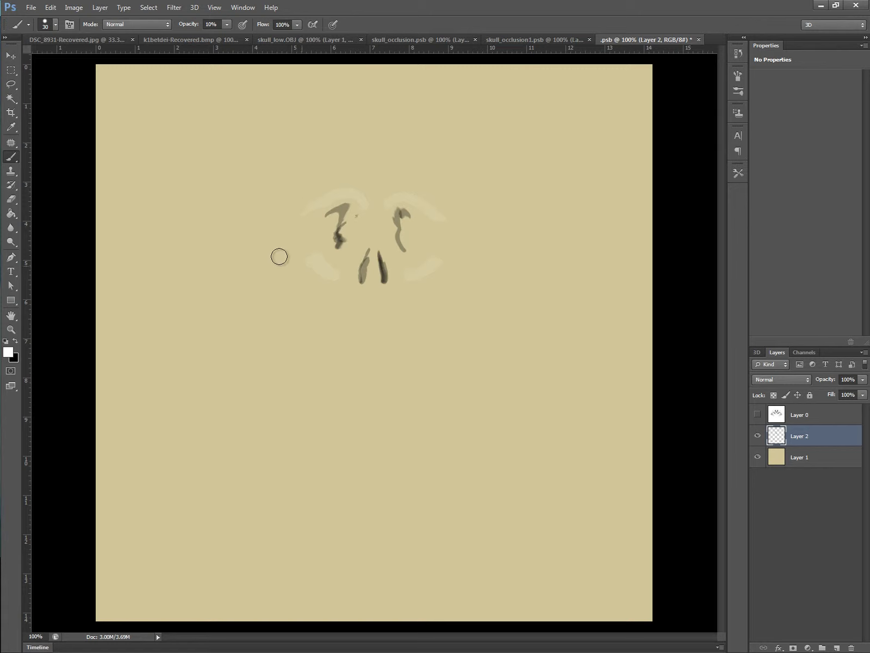
left_click(760, 414)
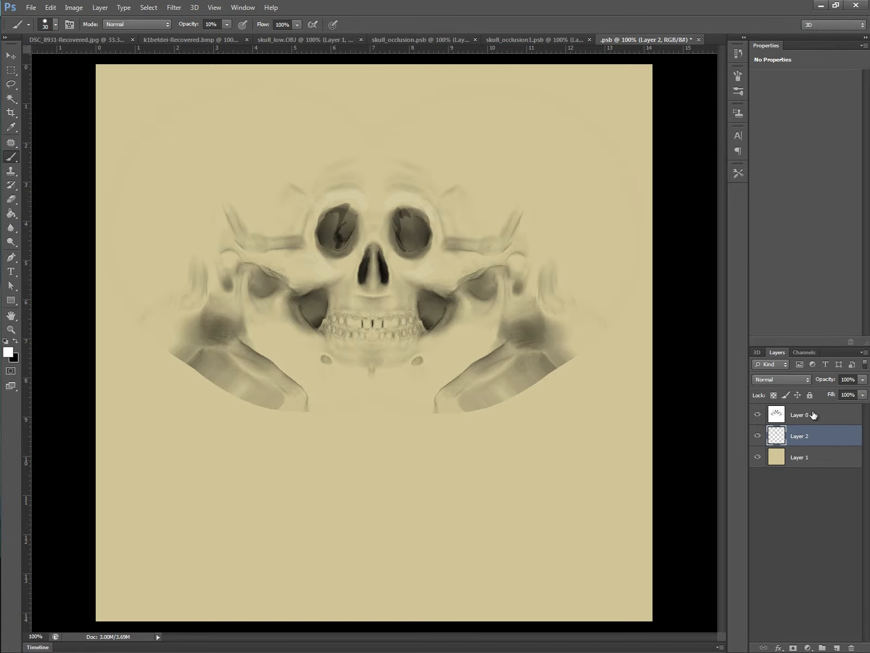
Step: Select the occlusion layer, Layer 0, and set up a black 8 px brush at 10% opacity for retouching the front teeth
left_click(825, 416)
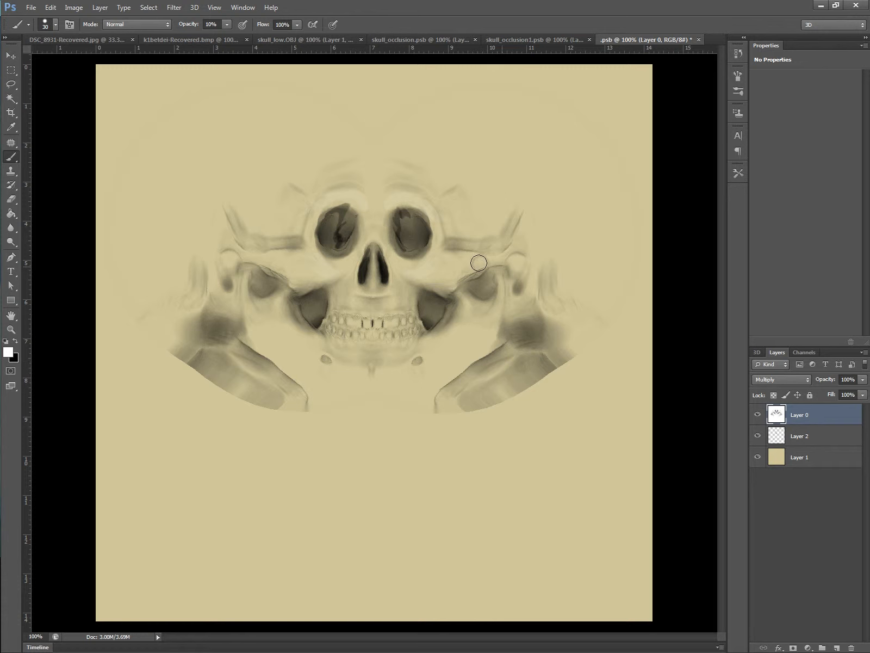
key("z")
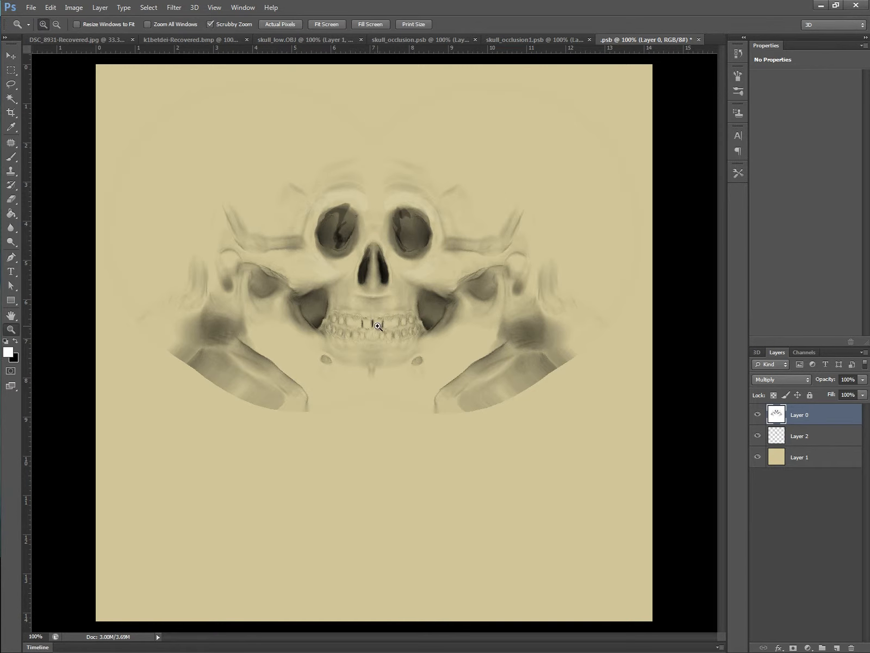
left_click(373, 327)
left_click(366, 325)
left_click(366, 325)
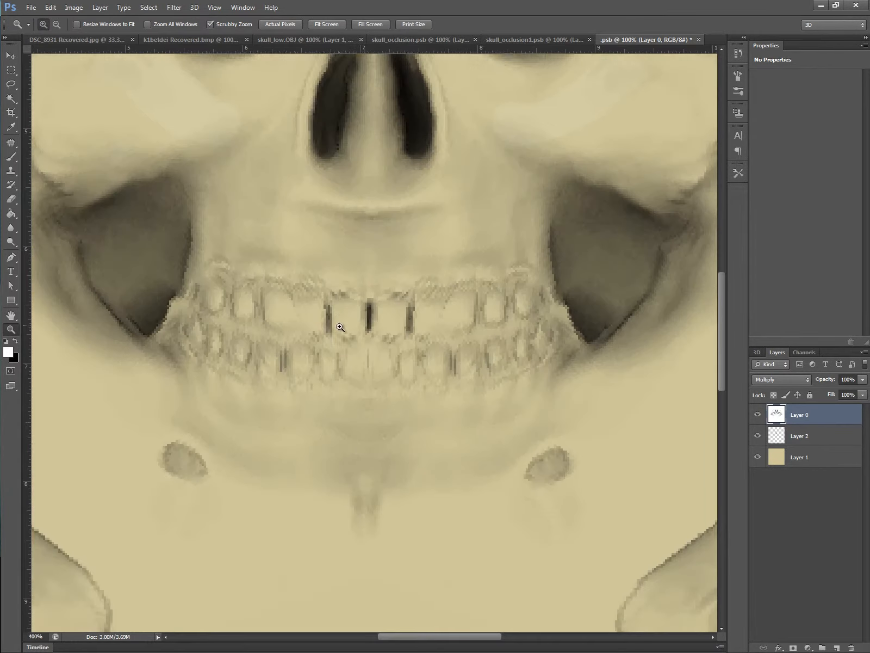
left_click(376, 333)
key("b")
key("x")
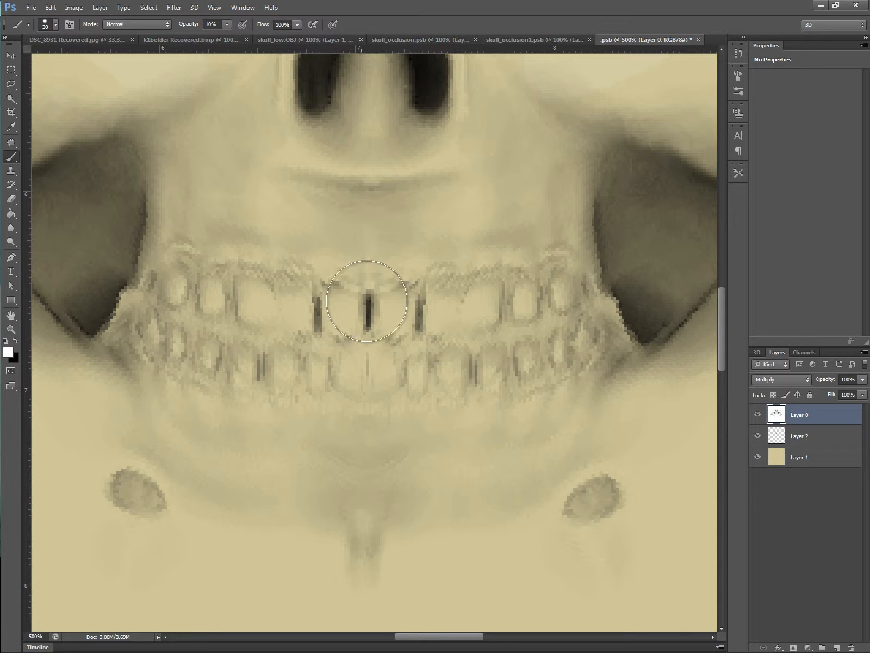
key("bracketleft")
key("bracketleft")
key("bracketleft")
key("bracketleft")
key("bracketleft")
key("bracketleft")
key("bracketleft")
key("bracketleft")
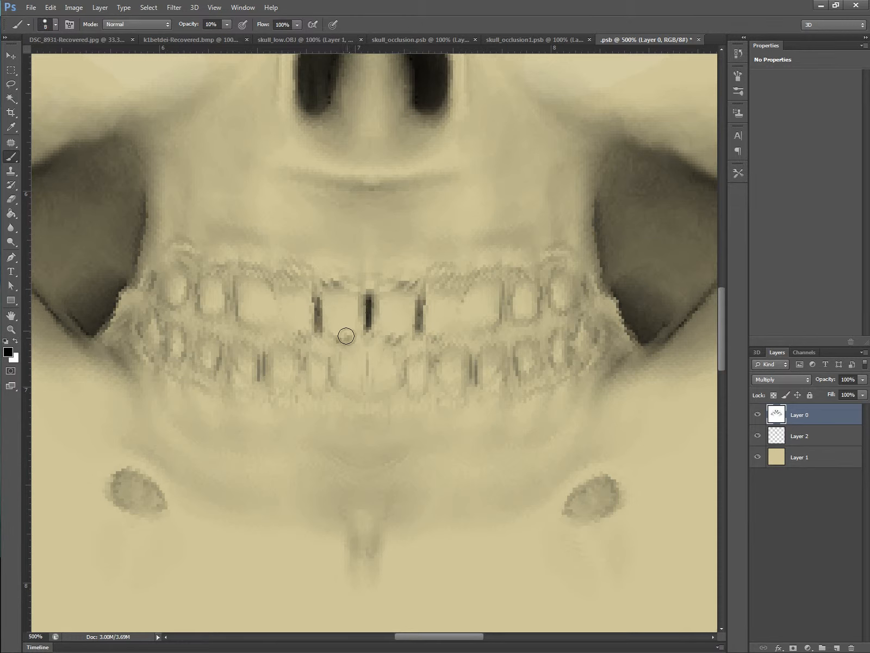